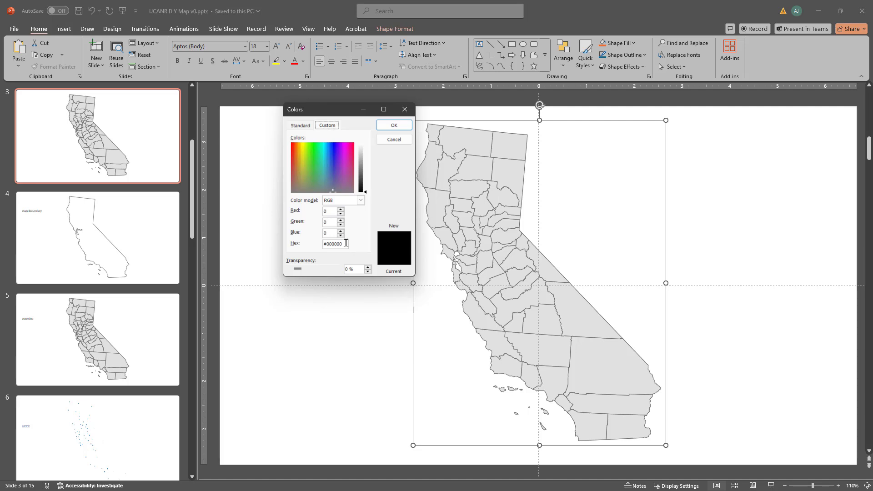
Step: Set the county map's fill to the custom color with hex value #FAB716
double_click(334, 244)
text(FAB716)
key(Tab)
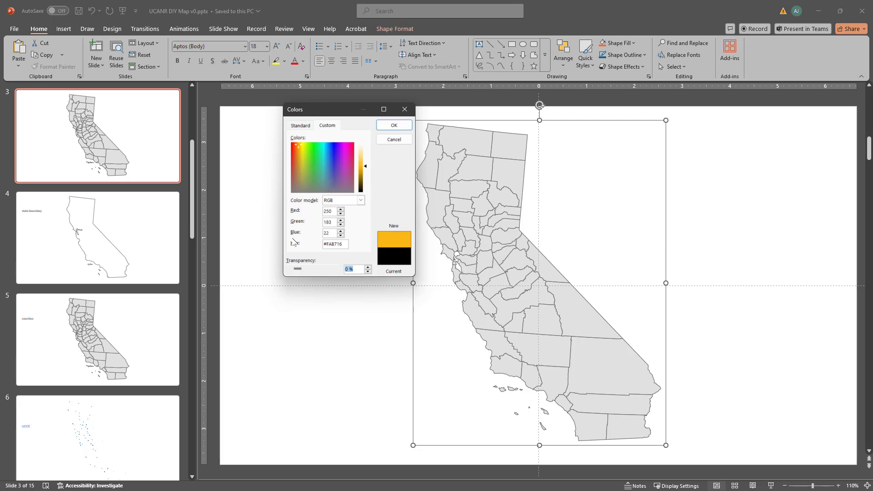
click(393, 126)
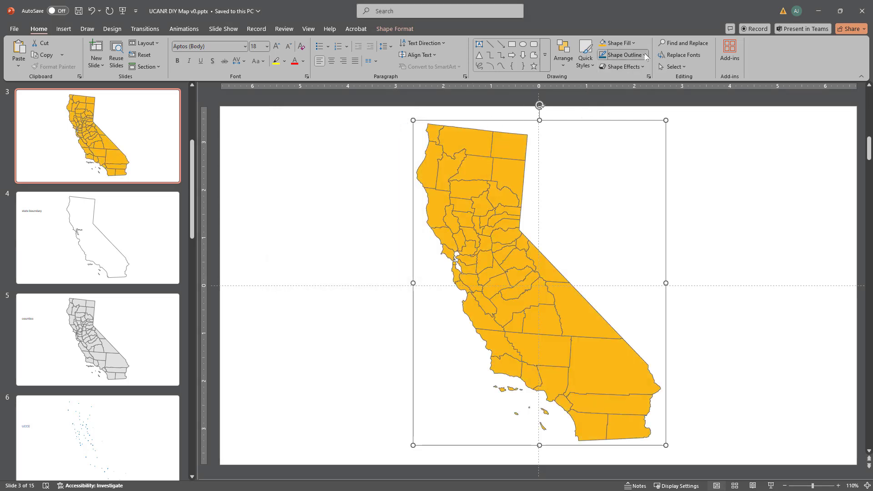
Step: Give the county map on slide 3 a white outline with a ¾ pt weight
click(645, 56)
click(600, 104)
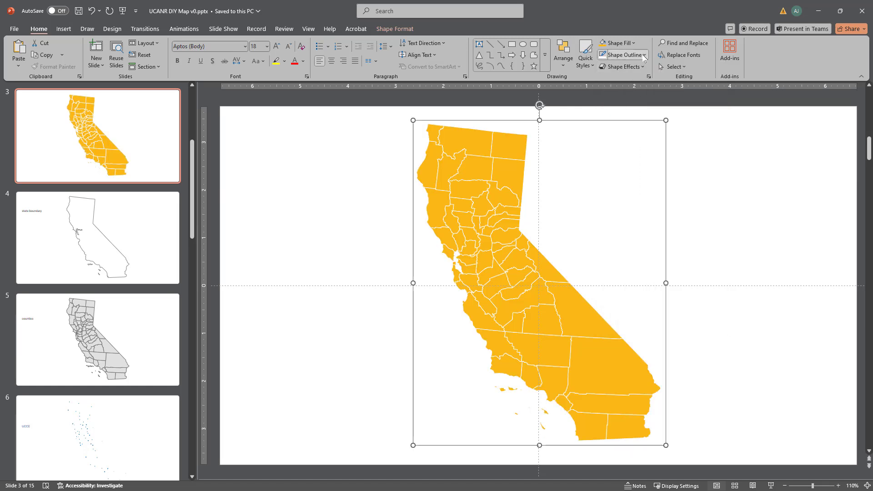
click(643, 56)
mouse_move(647, 285)
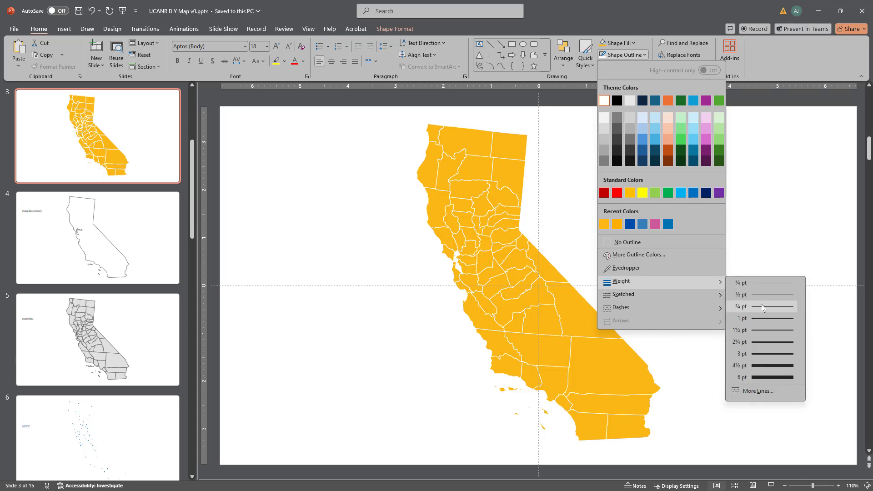
click(762, 307)
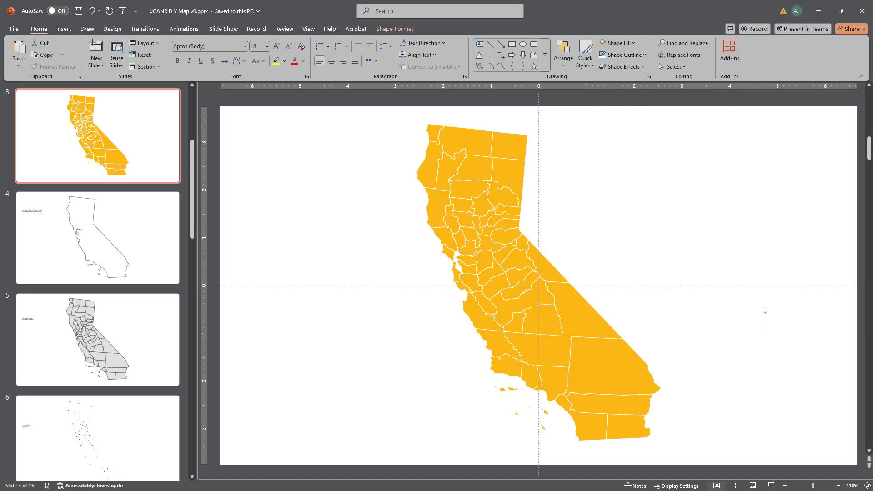
click(723, 227)
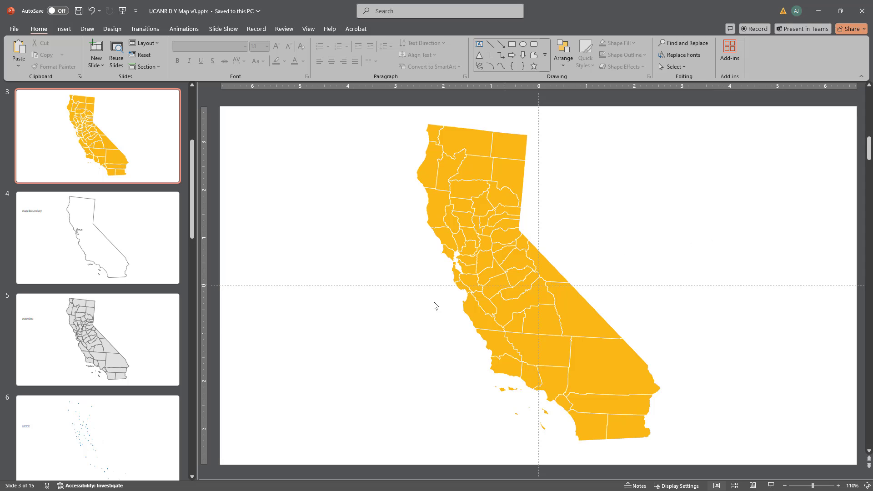
Step: Copy the grouped UCCE dots from slide 6 and paste them onto the county map on slide 3
click(83, 421)
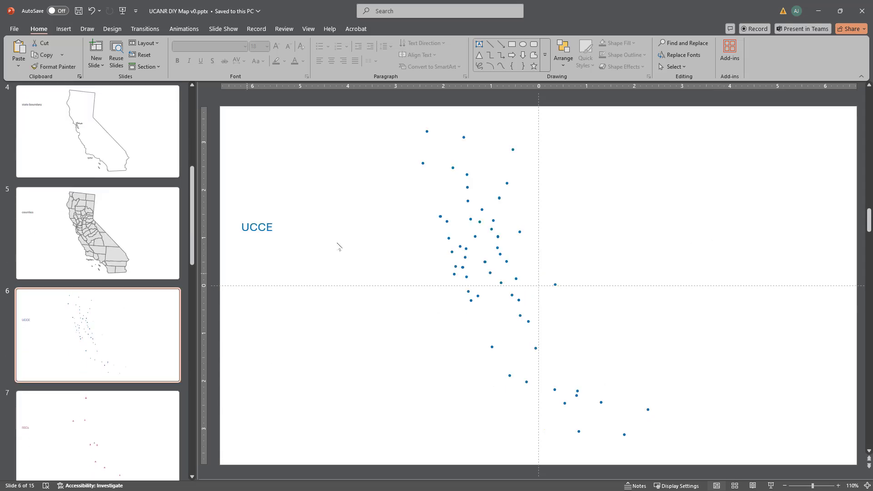
click(422, 162)
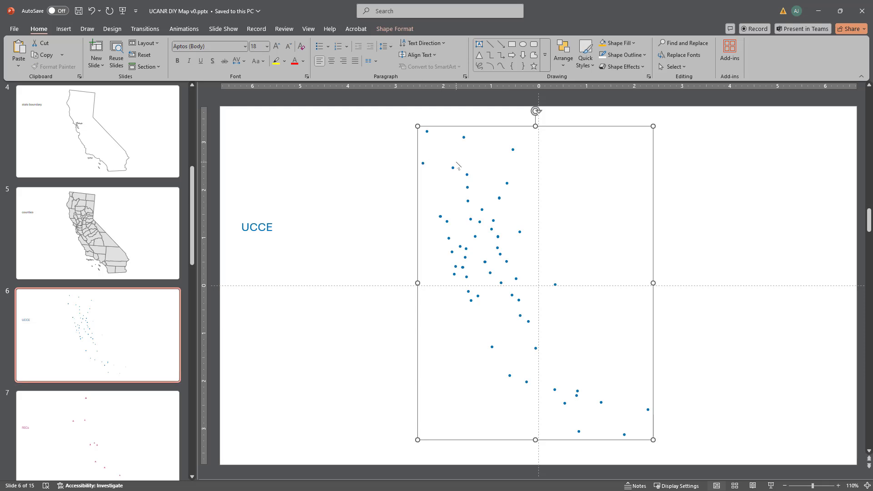
scroll(133, 198, up, 3)
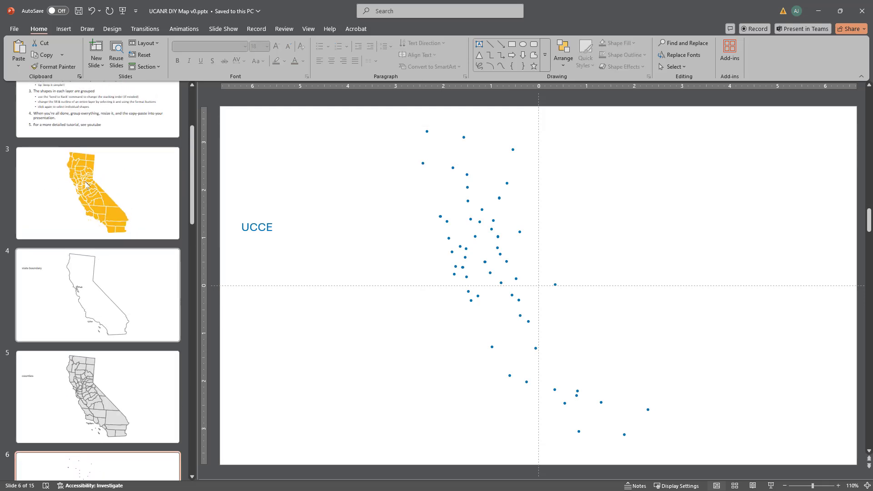
click(52, 192)
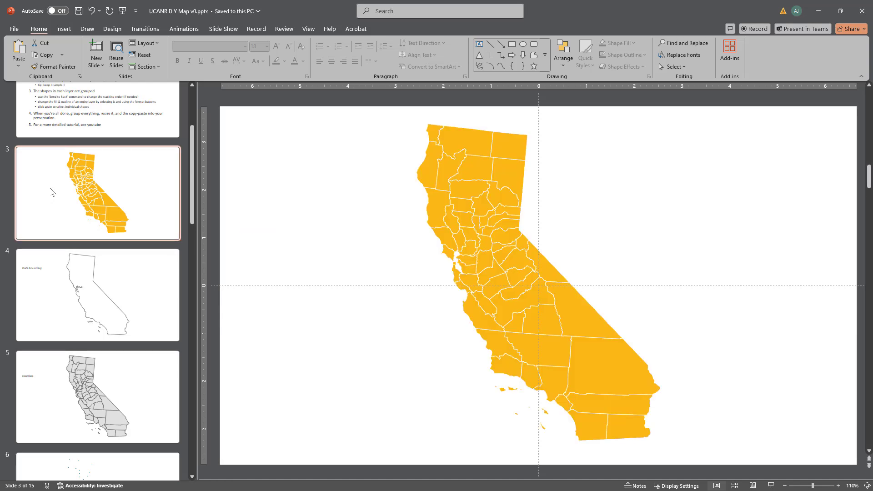
key(ctrl+v)
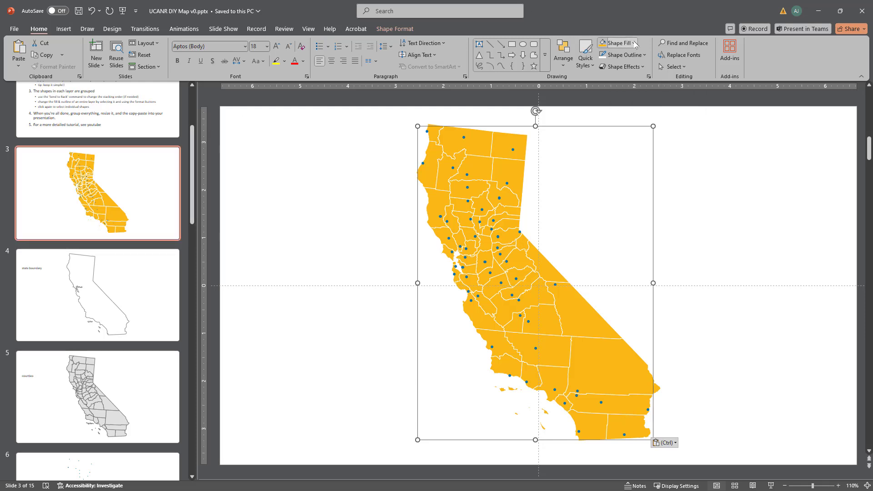
Step: Fill the pasted UCCE dots with the standard dark red color
click(634, 43)
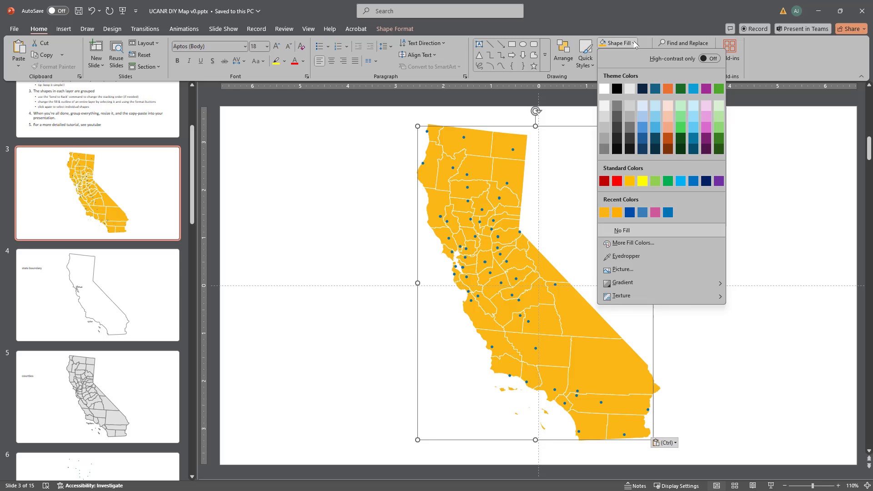
click(605, 181)
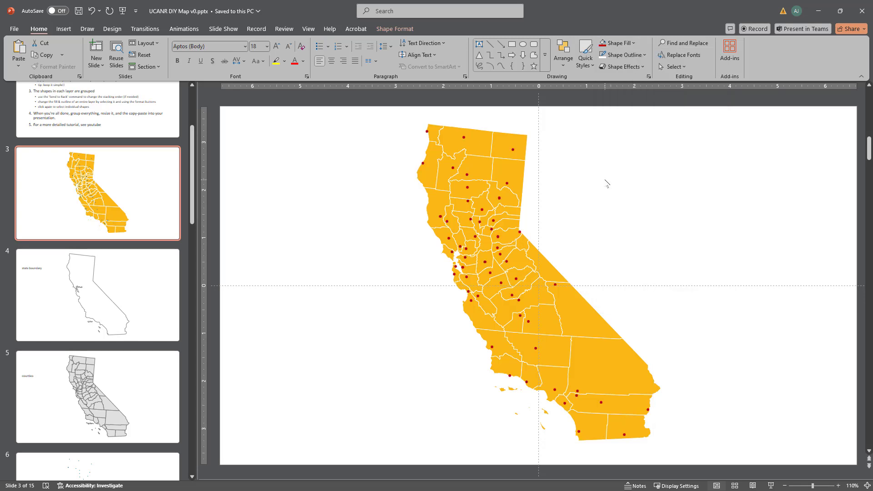
click(703, 180)
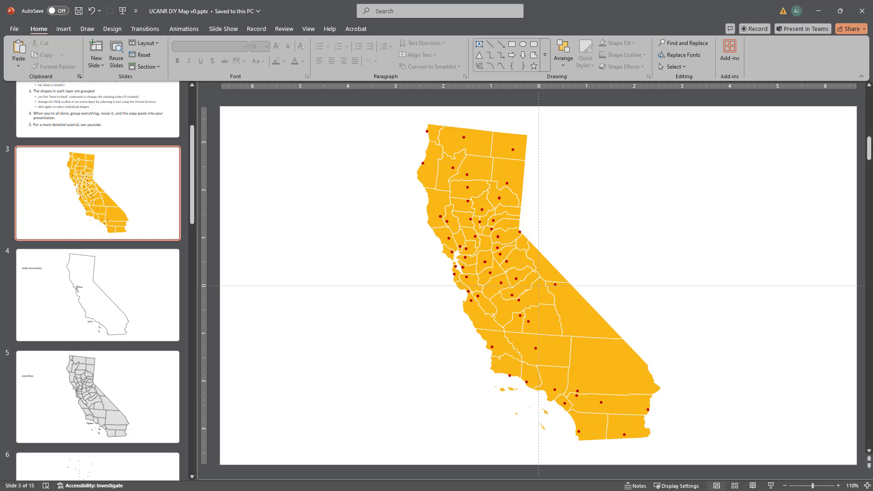
Step: Copy the grouped RECs triangles from slide 7 and paste them onto the county map on slide 3
scroll(66, 359, down, 4)
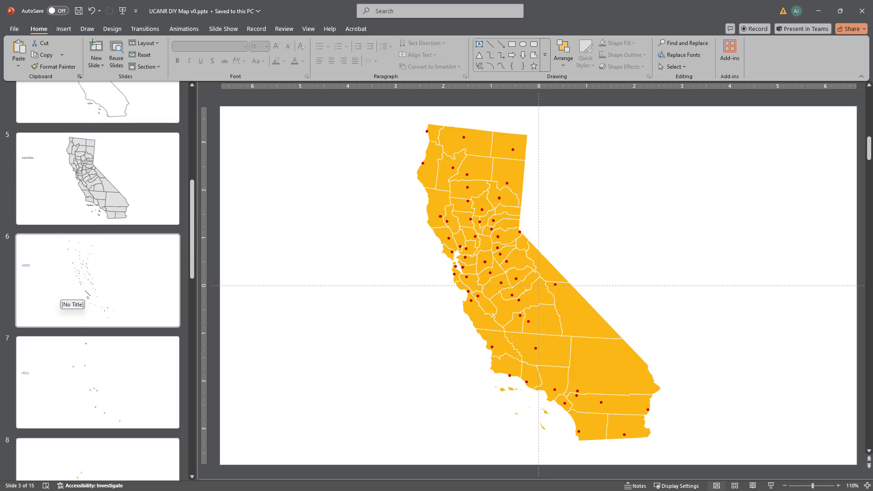
click(95, 369)
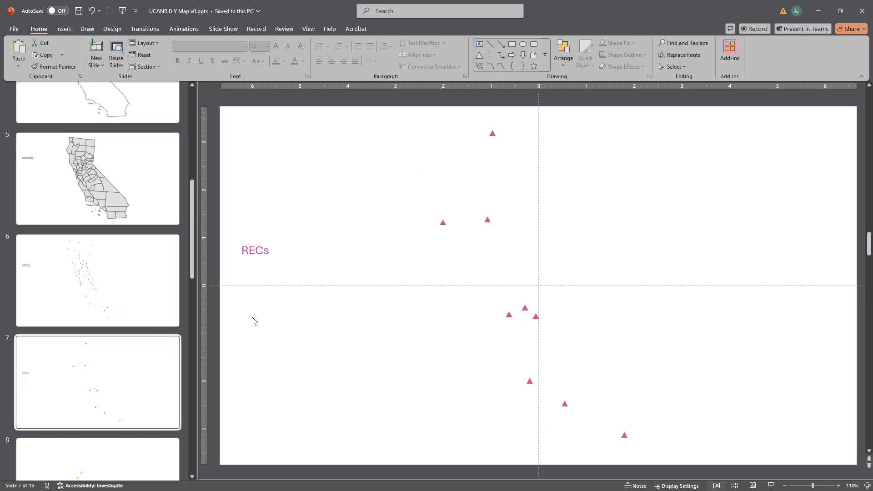
click(444, 223)
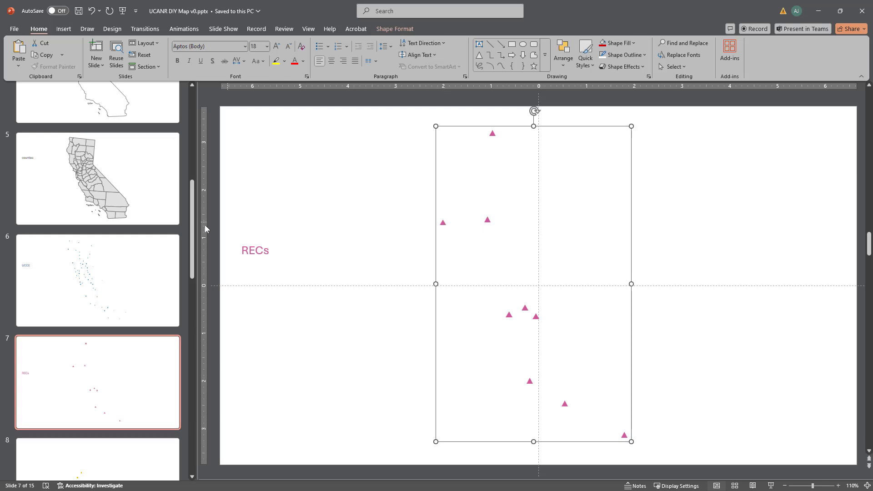
scroll(131, 217, up, 5)
click(115, 232)
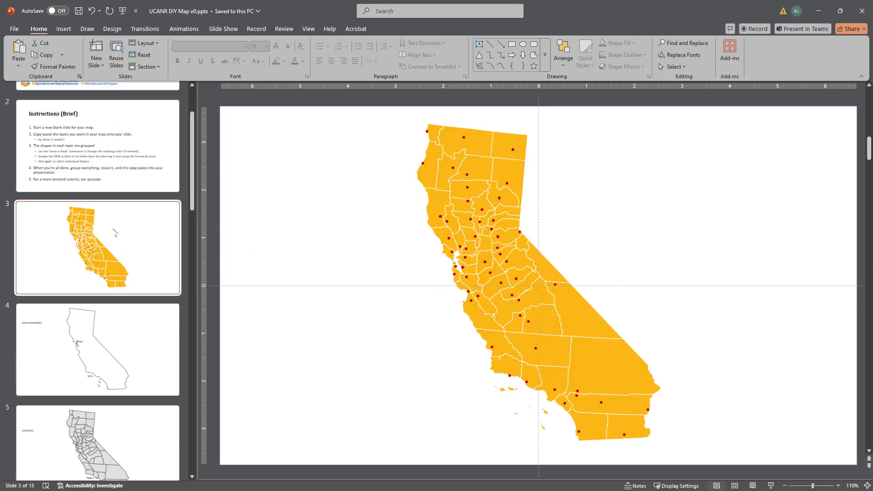
key(ctrl+v)
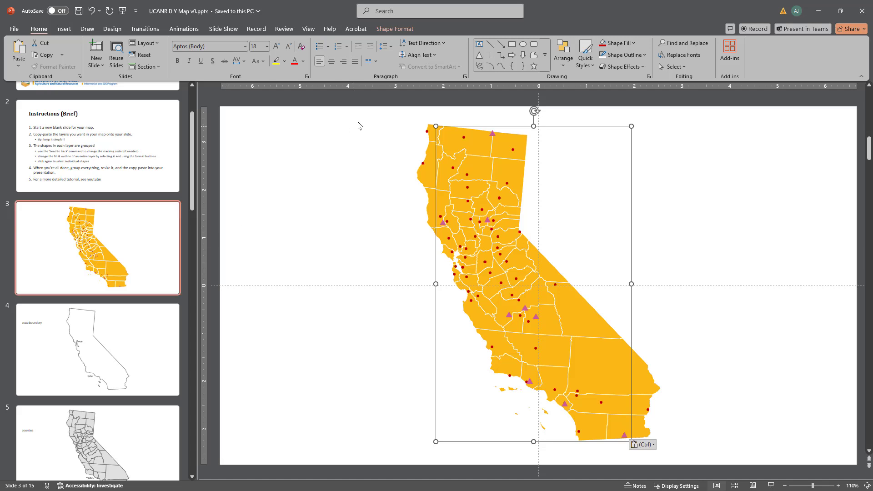
Step: Ungroup the pasted RECs triangles and change their shape to five-pointed stars
click(564, 65)
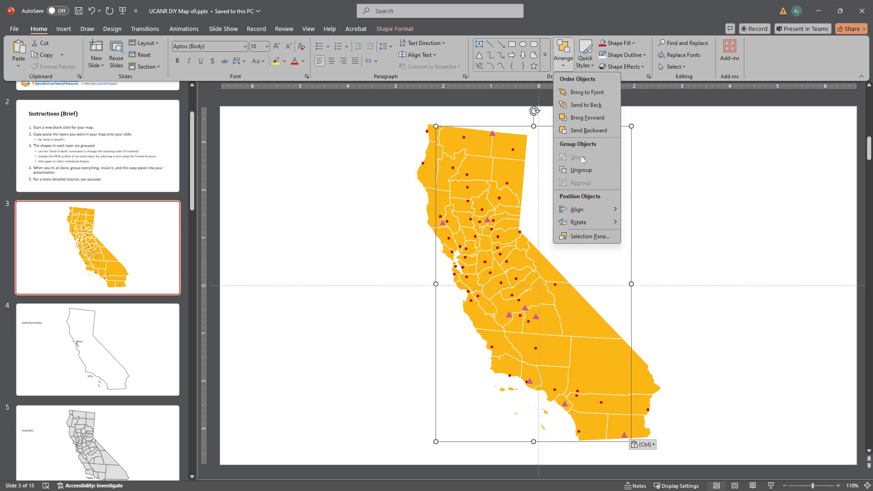
click(586, 171)
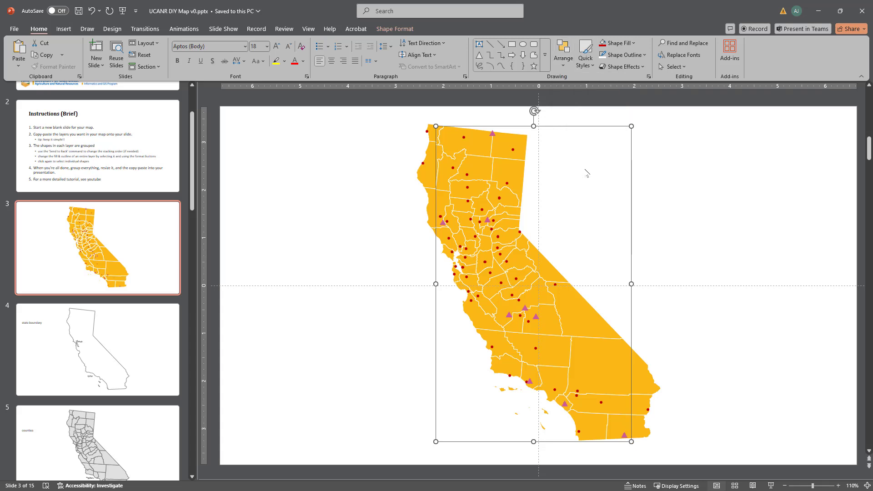
click(394, 28)
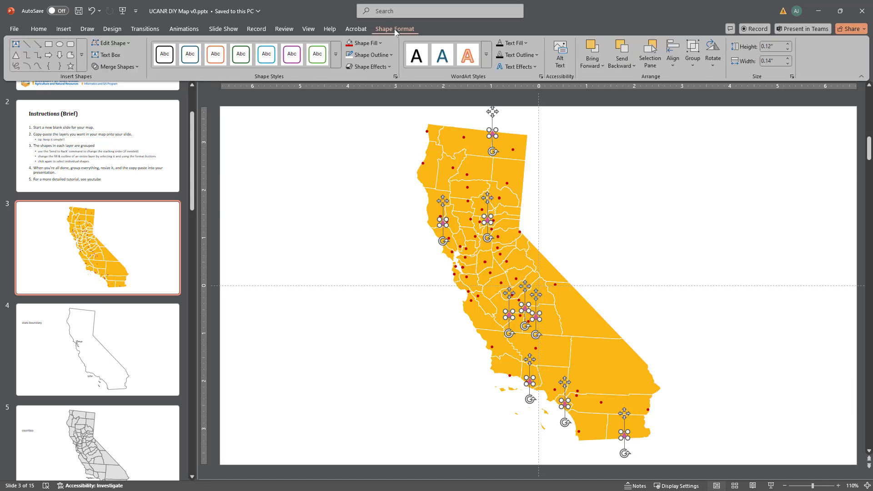
click(130, 43)
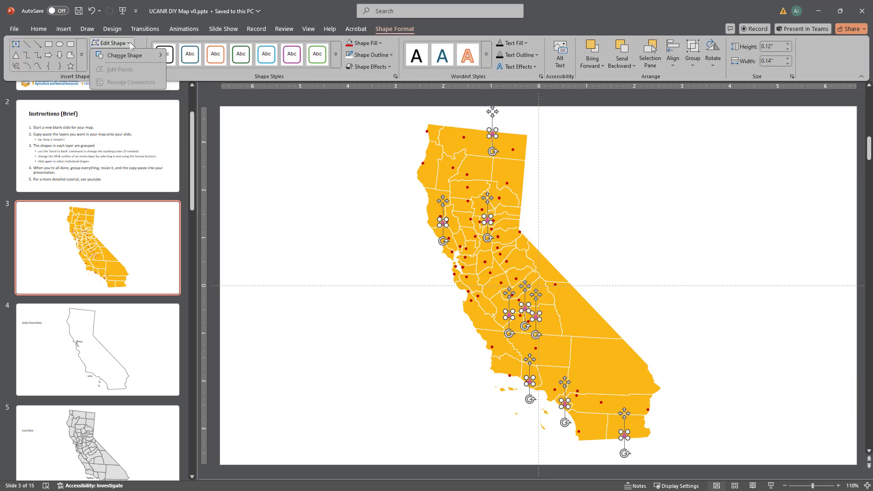
mouse_move(131, 56)
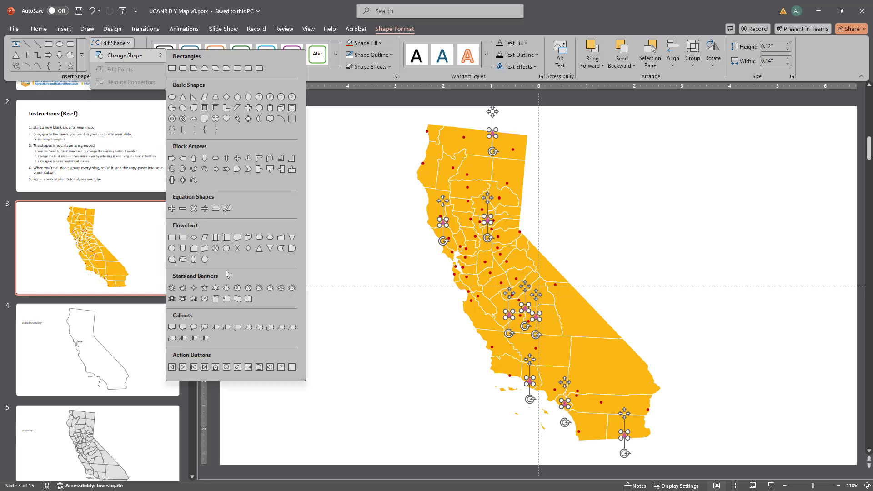
click(207, 289)
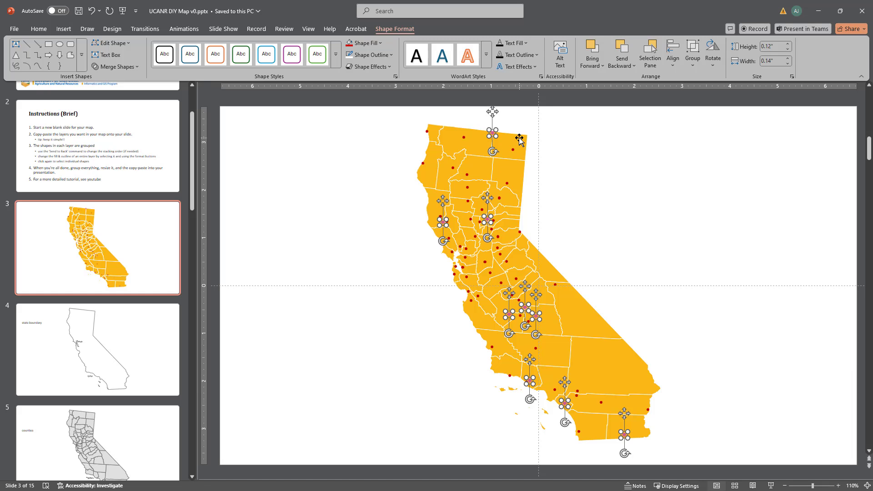
Step: Enlarge the RECs stars to 0.21" high by 0.25" wide and flip them vertically
key(shift+Up)
key(shift+Up)
key(shift+Up)
key(shift+Up)
key(shift+Up)
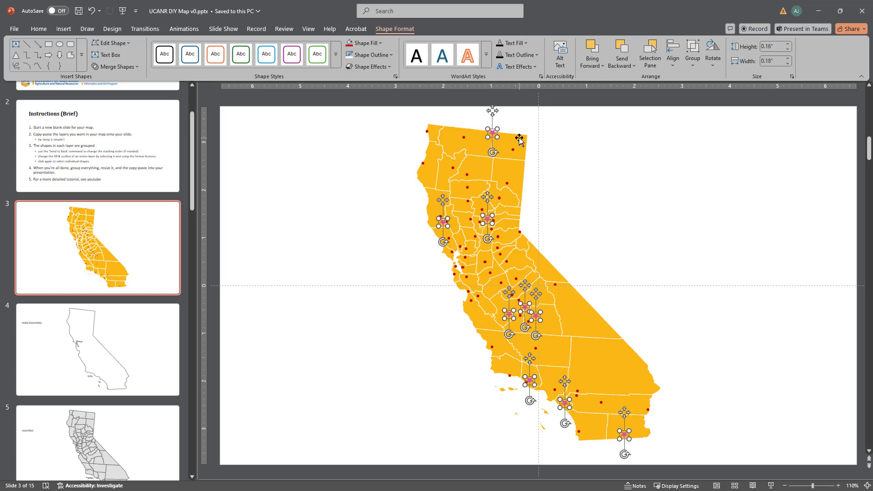
key(shift+Up)
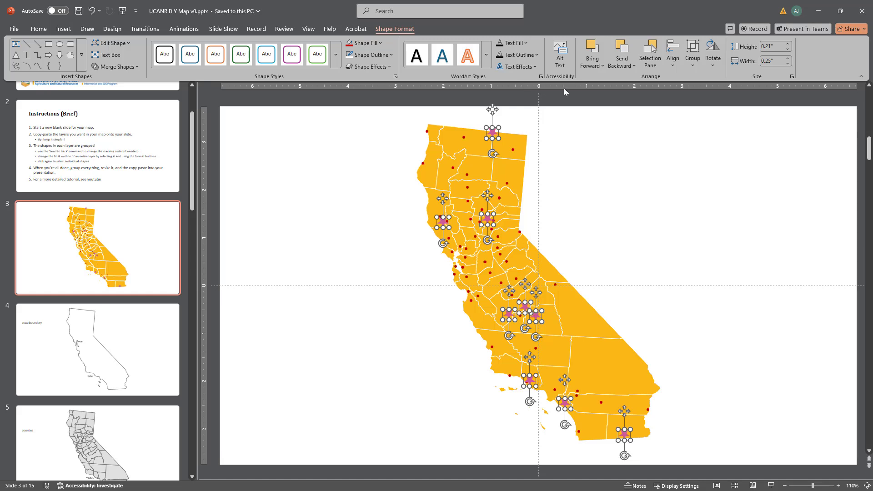
click(712, 68)
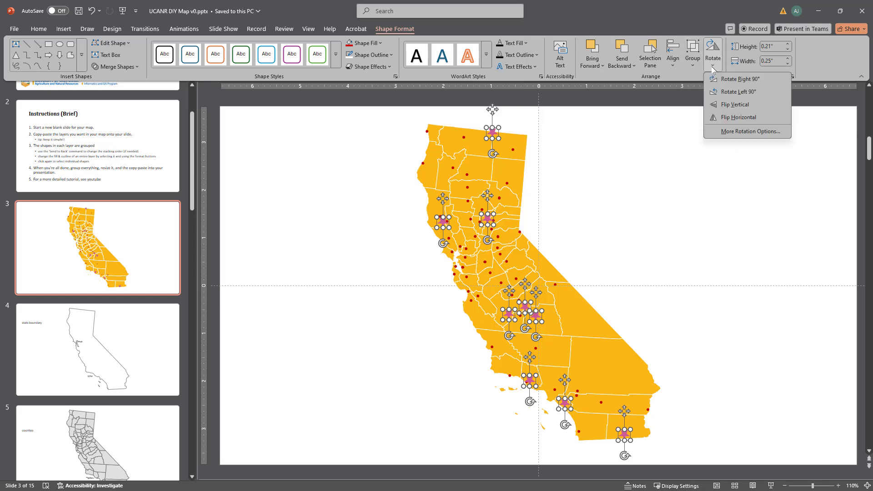
click(733, 105)
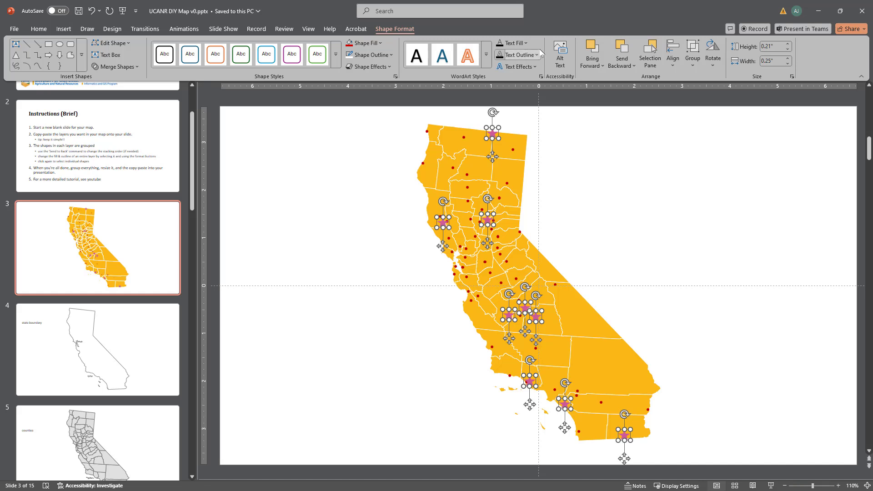
Step: Fill the RECs stars with the recently used dark blue and give them a white outline
click(381, 44)
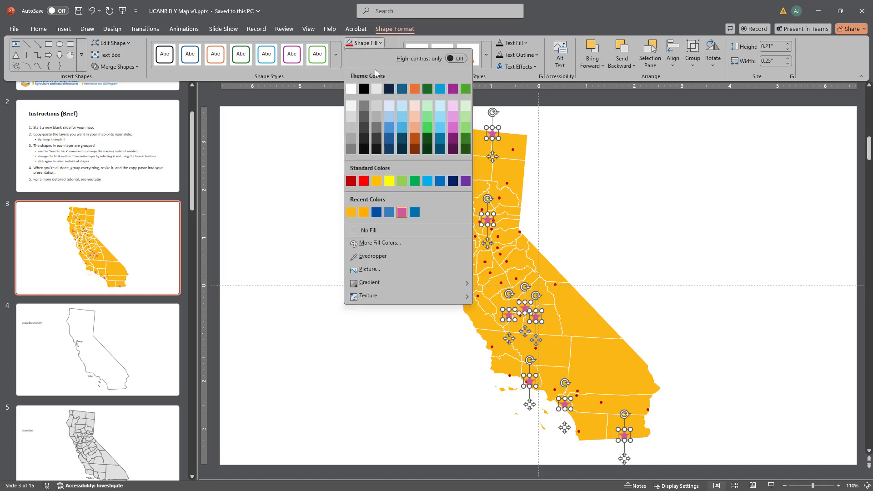
click(376, 213)
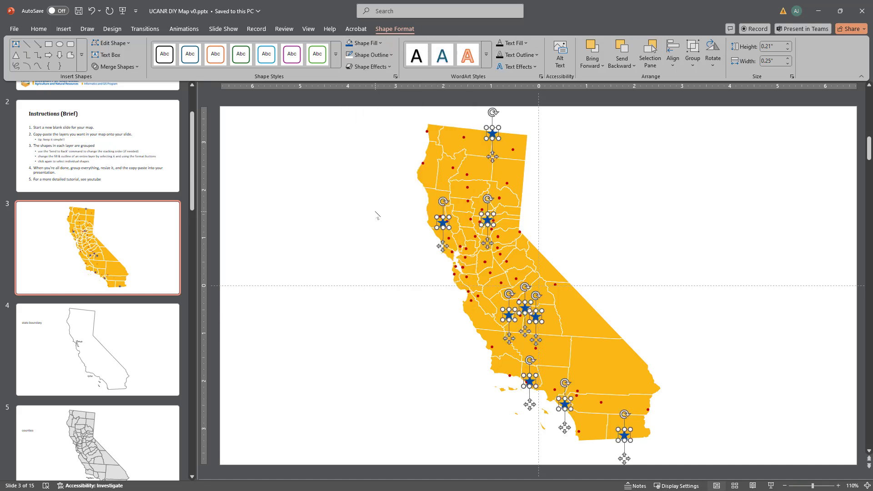
click(390, 55)
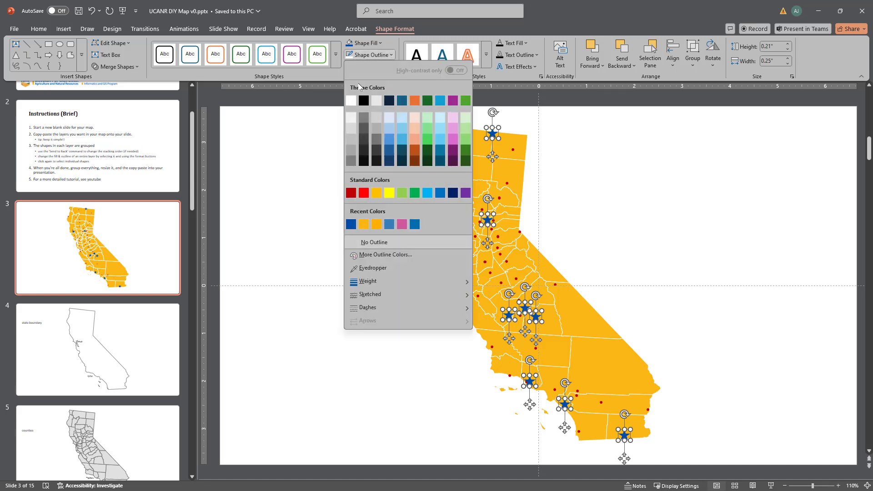
click(353, 99)
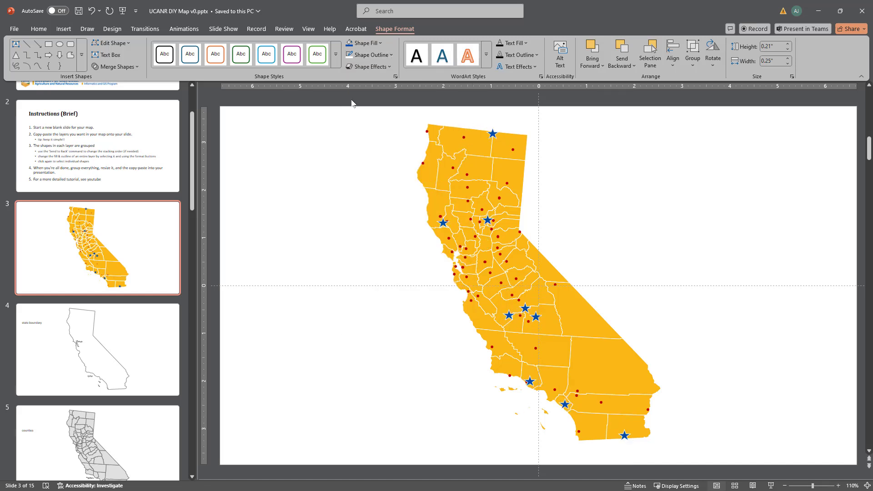
Step: Set the outline weight of the RECs stars to 1 pt and deselect them
click(390, 55)
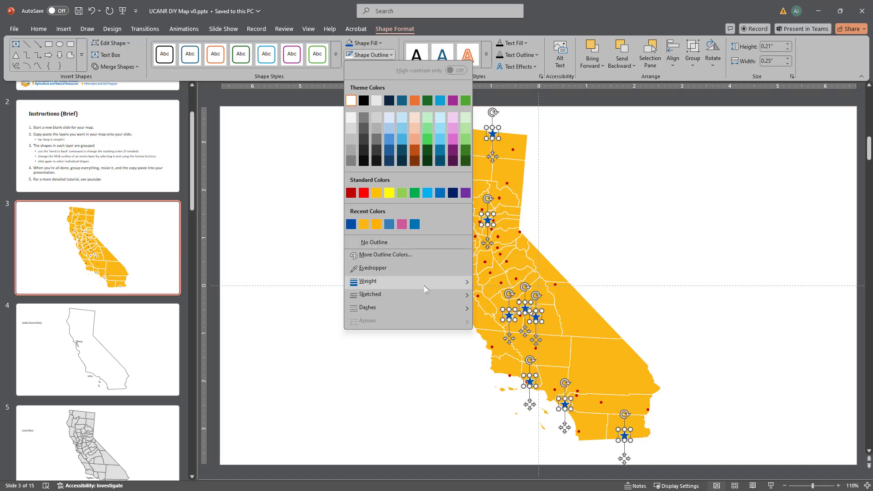
mouse_move(436, 282)
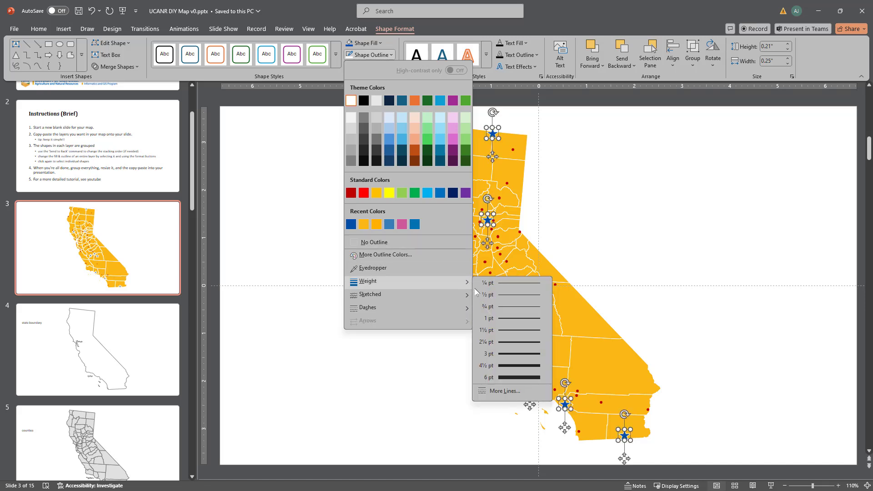
click(507, 318)
click(338, 222)
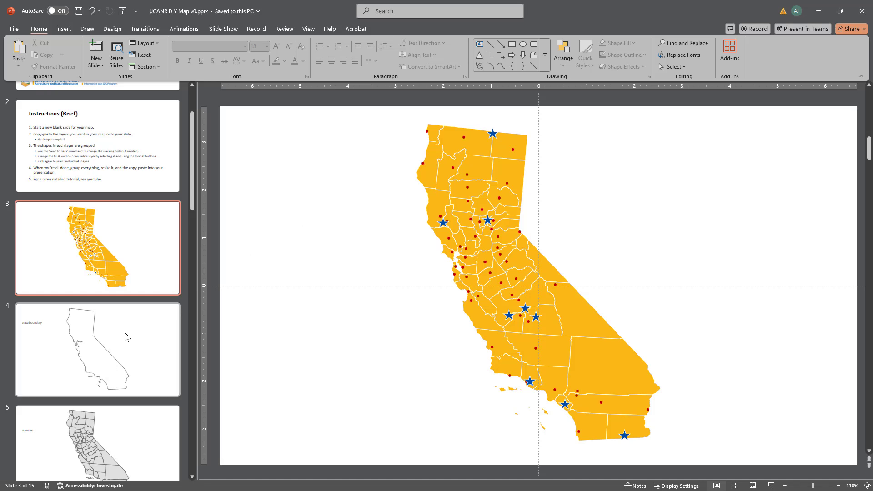
Step: Copy the grouped campus graduation hats from slide 9 and paste them onto the county map on slide 3
scroll(127, 337, down, 6)
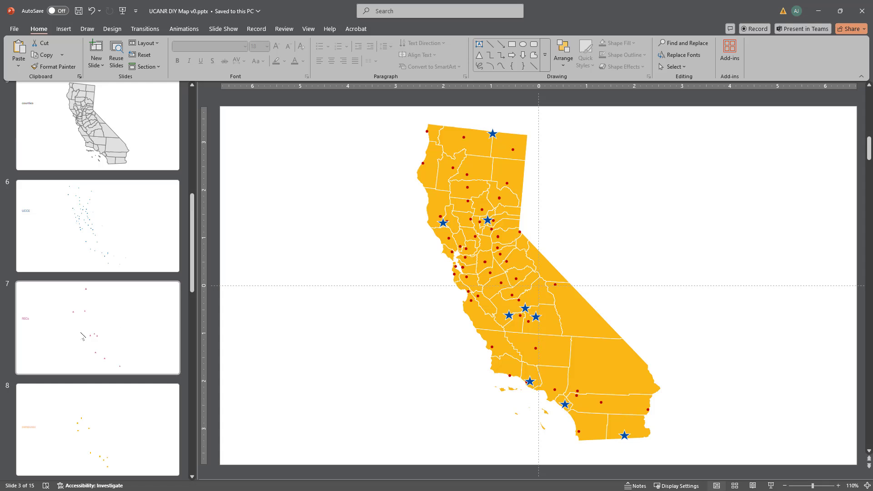
scroll(82, 337, down, 5)
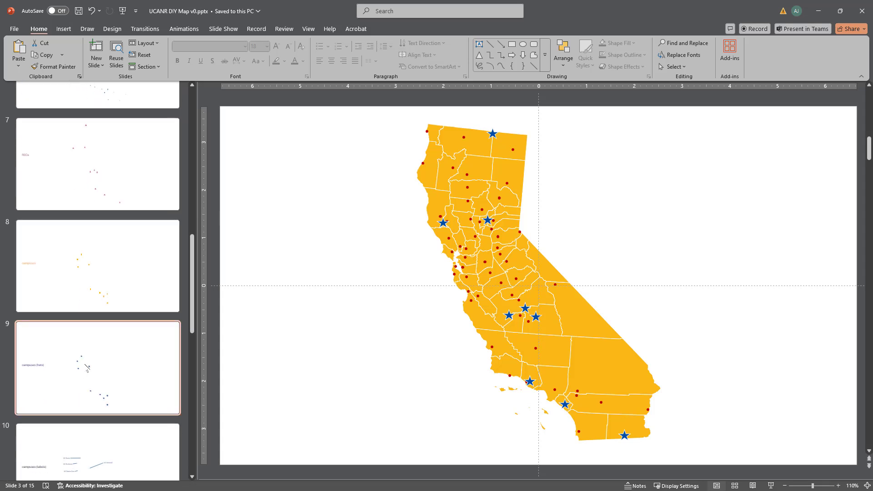
click(86, 366)
click(458, 260)
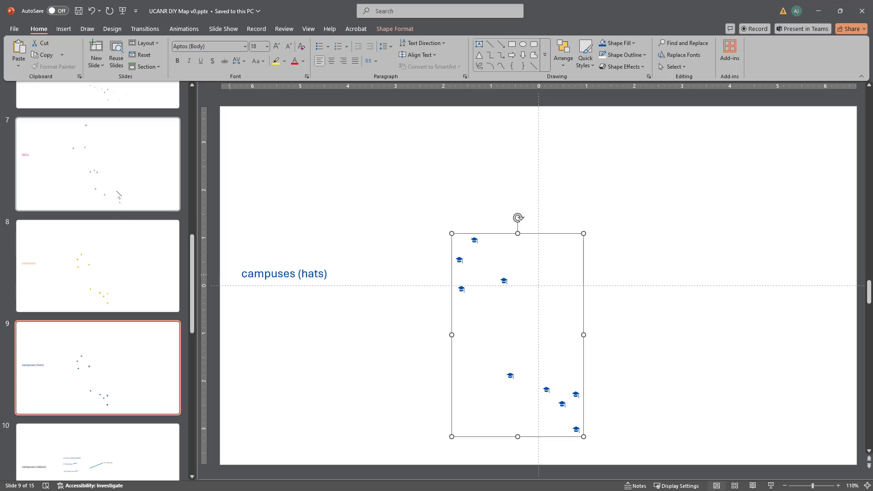
scroll(117, 189, up, 4)
scroll(118, 193, up, 6)
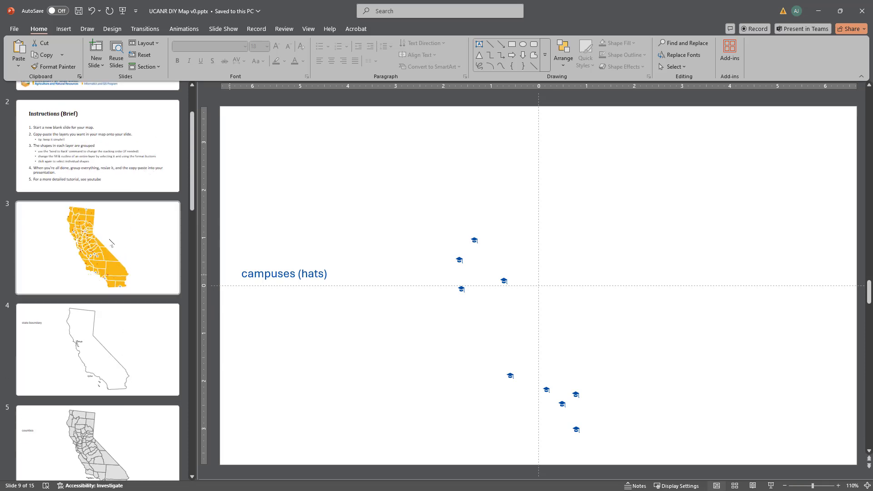
click(142, 236)
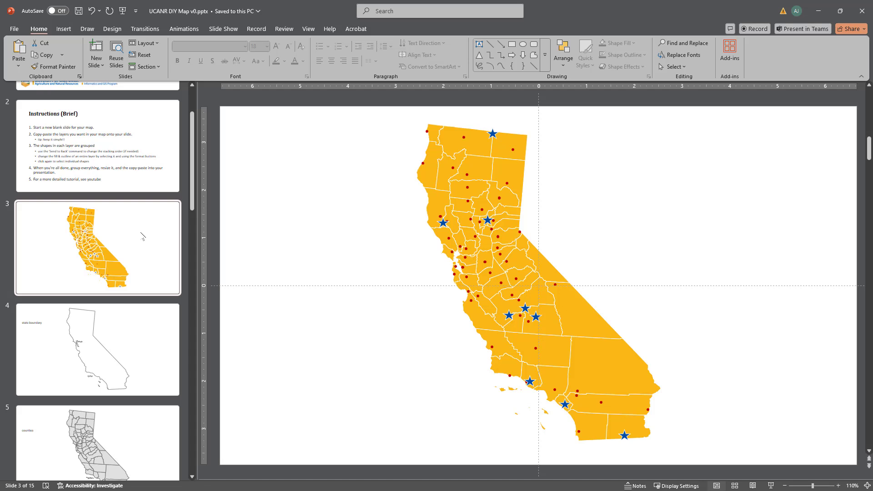
key(ctrl+v)
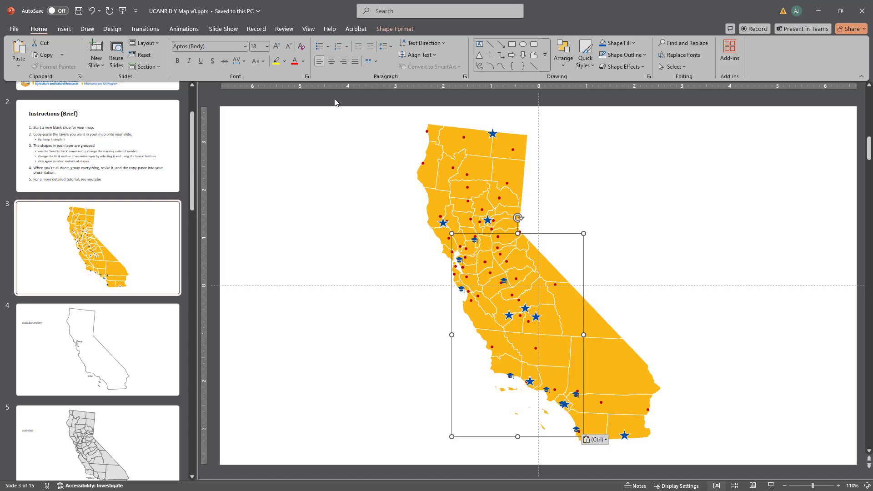
Step: Fill the pasted campus hats with the standard purple and ungroup them
click(634, 43)
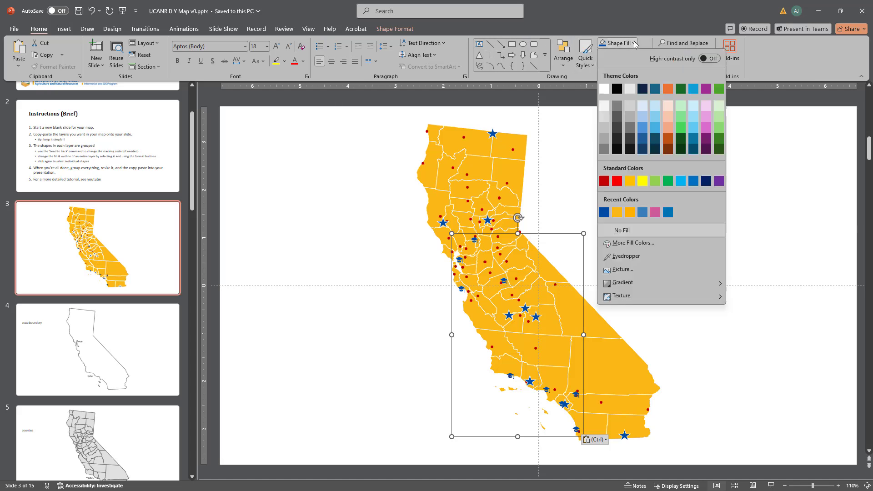
click(719, 181)
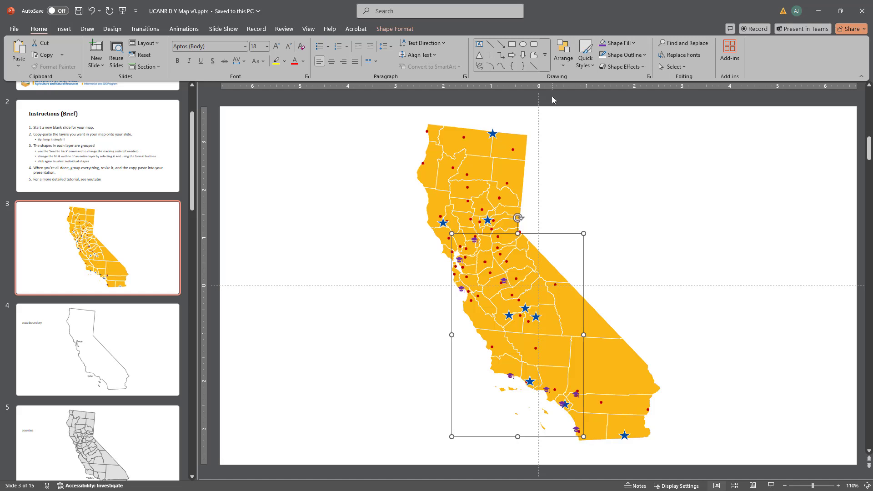
click(563, 64)
click(580, 171)
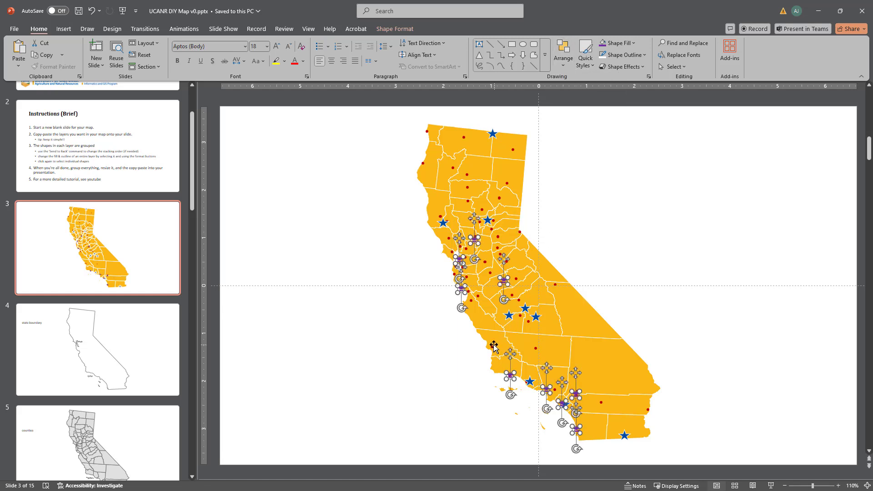
Step: Enlarge all the campus hats together by about half and group them again
ctrl+scroll(512, 295, up, 10)
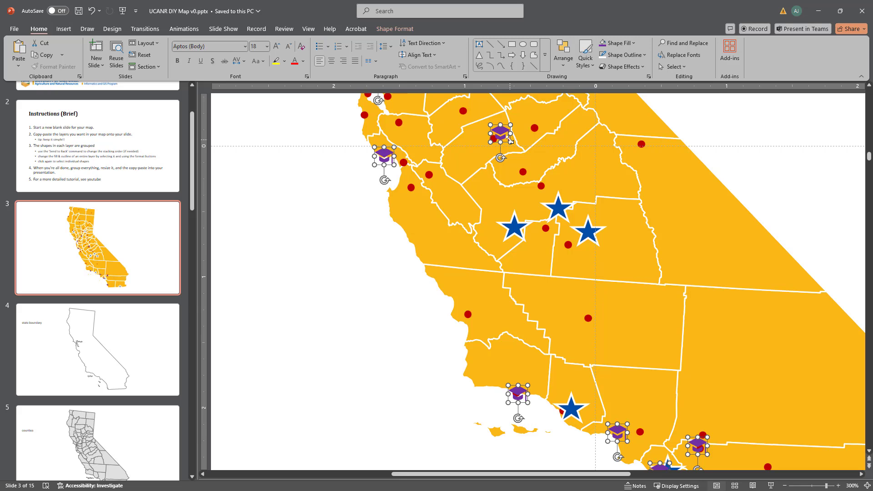
drag(510, 141, 515, 146)
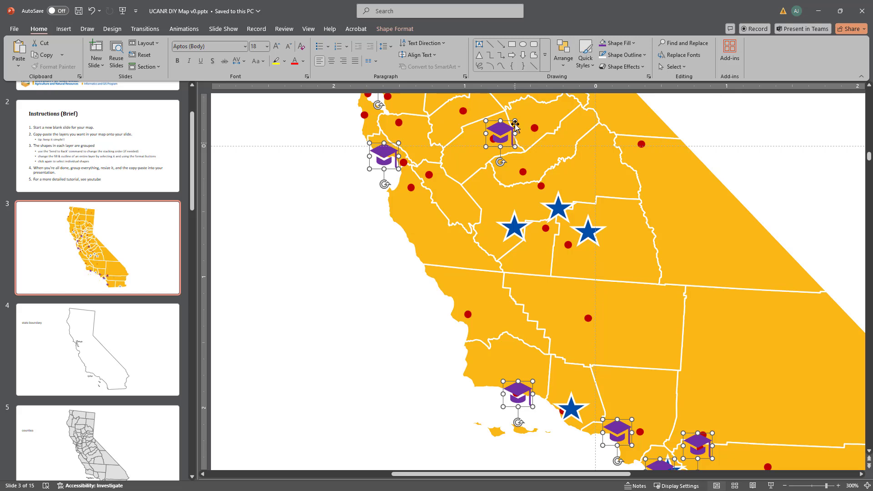
click(560, 63)
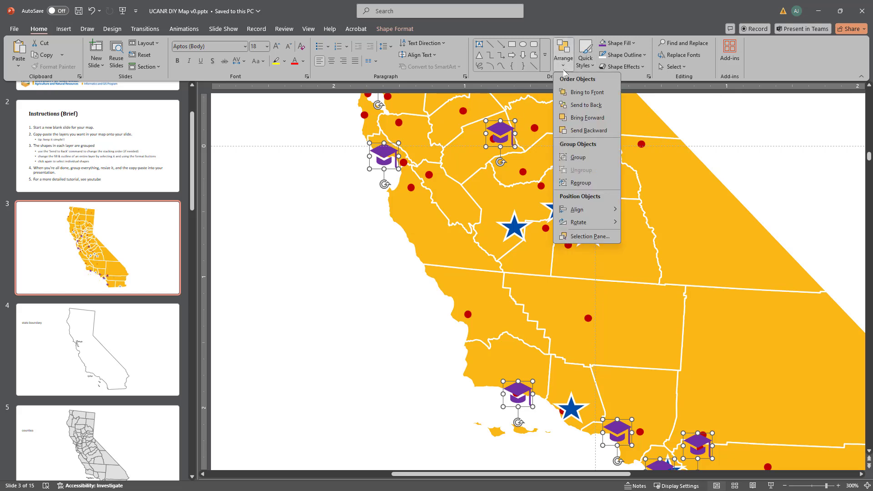
click(576, 157)
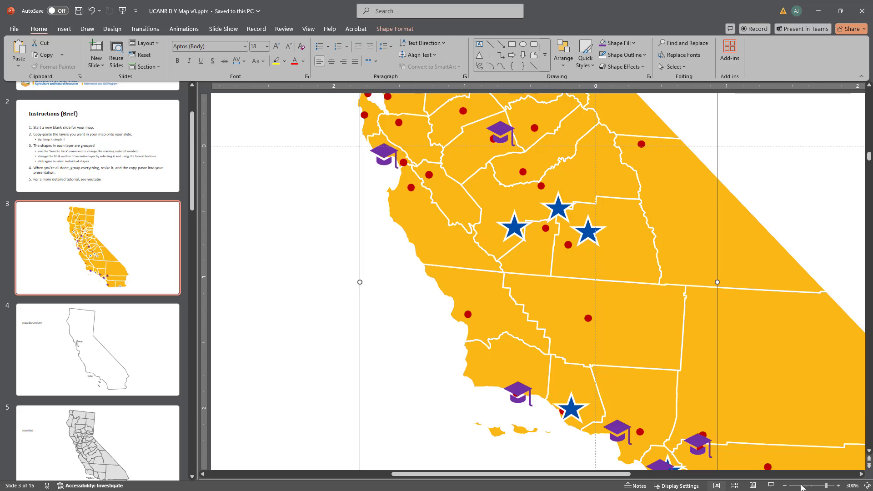
click(866, 485)
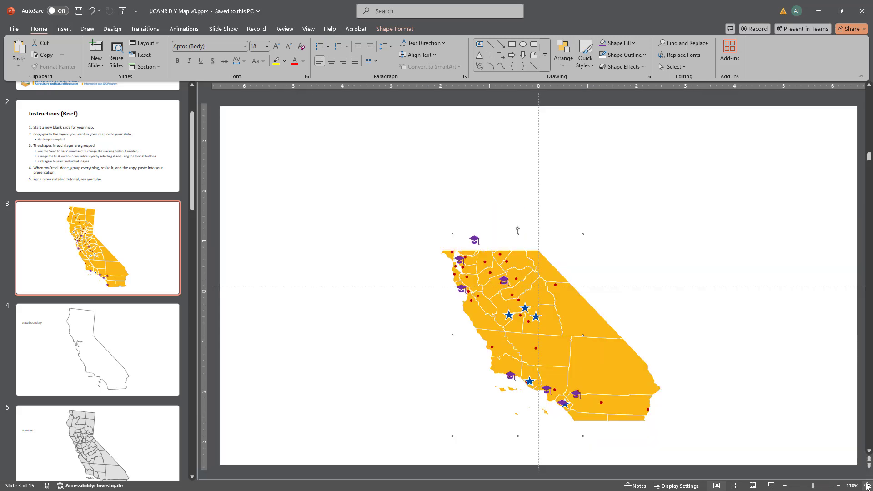
click(708, 370)
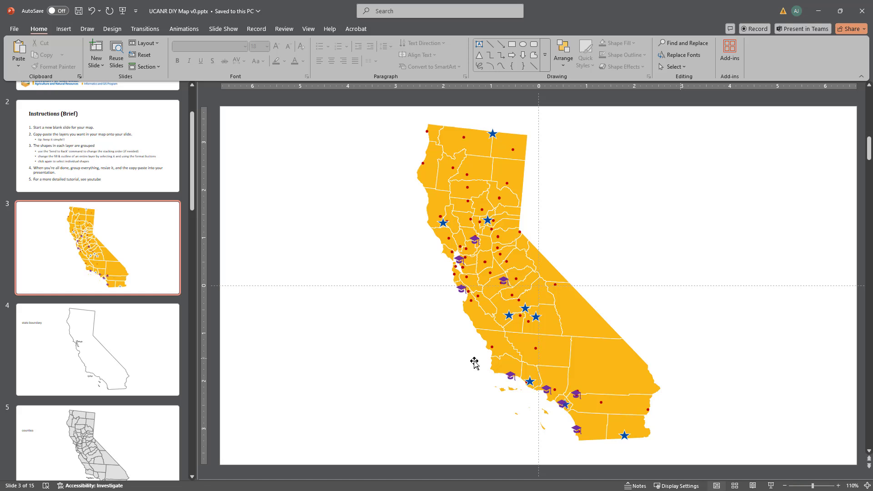
Step: Select the grouped campus labels with their leader lines on slide 10
scroll(129, 395, down, 8)
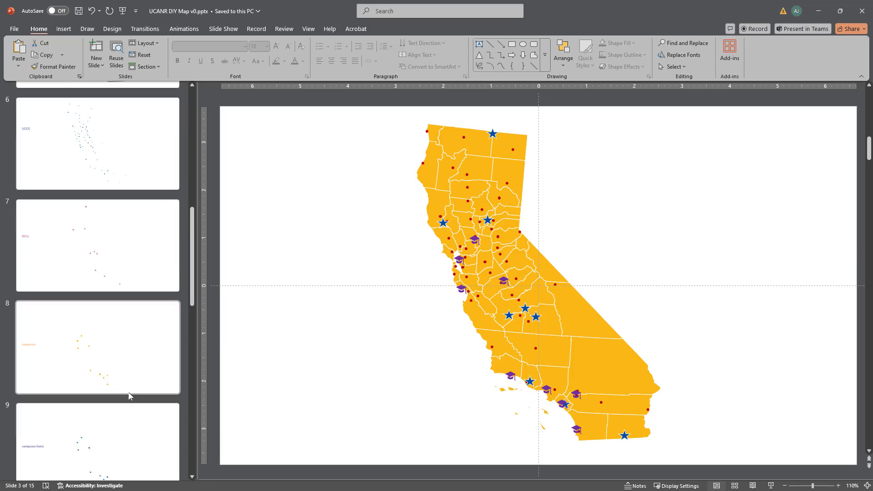
scroll(128, 396, down, 3)
click(53, 424)
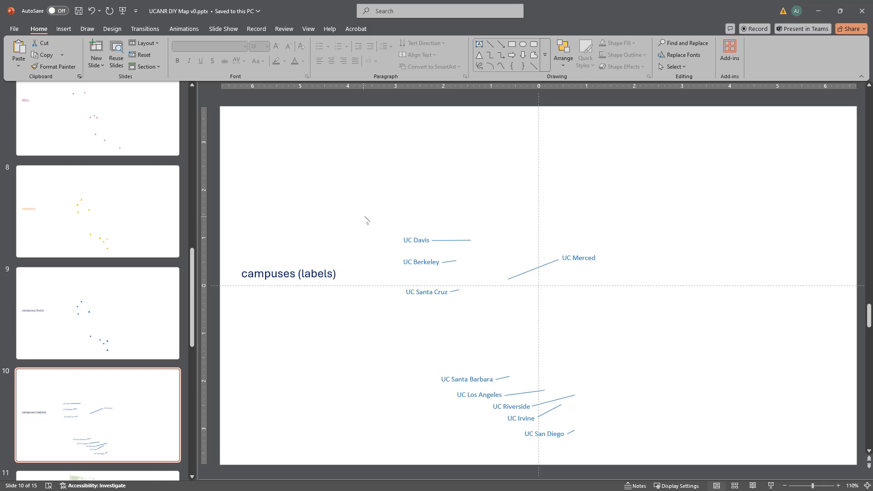
drag(365, 220, 689, 450)
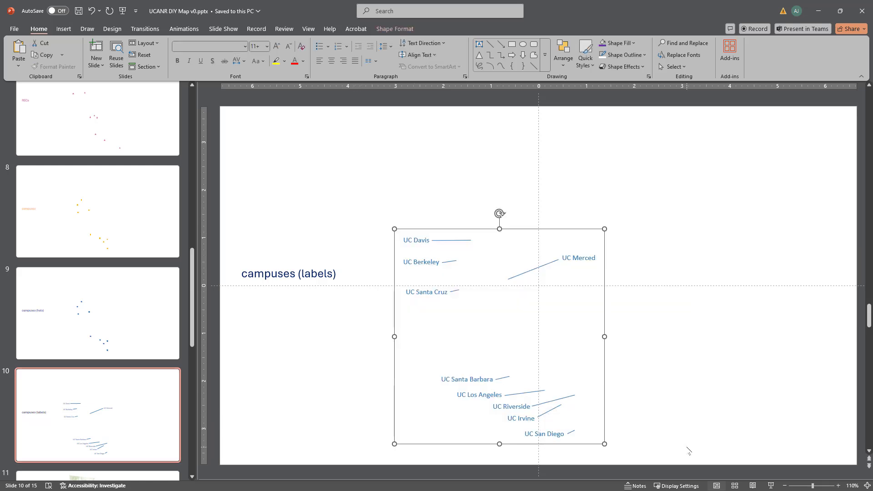
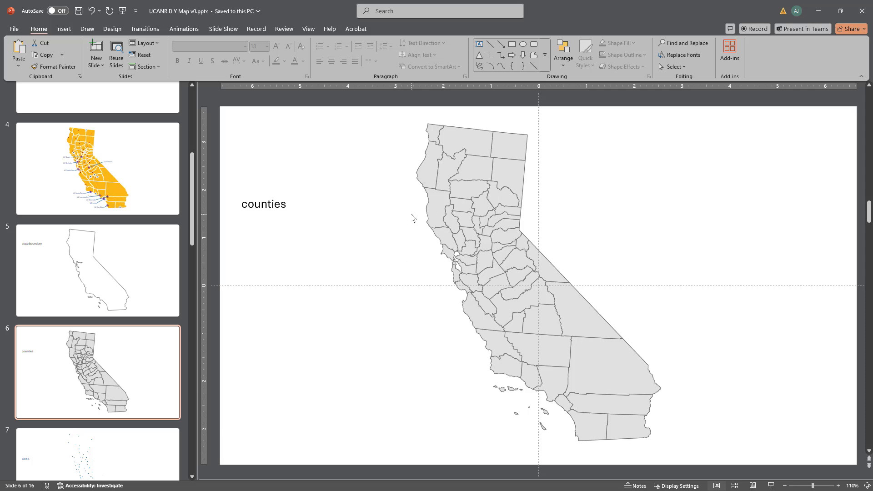
Step: Copy the grouped county map from slide 6 and paste it onto the blank slide 3
click(429, 204)
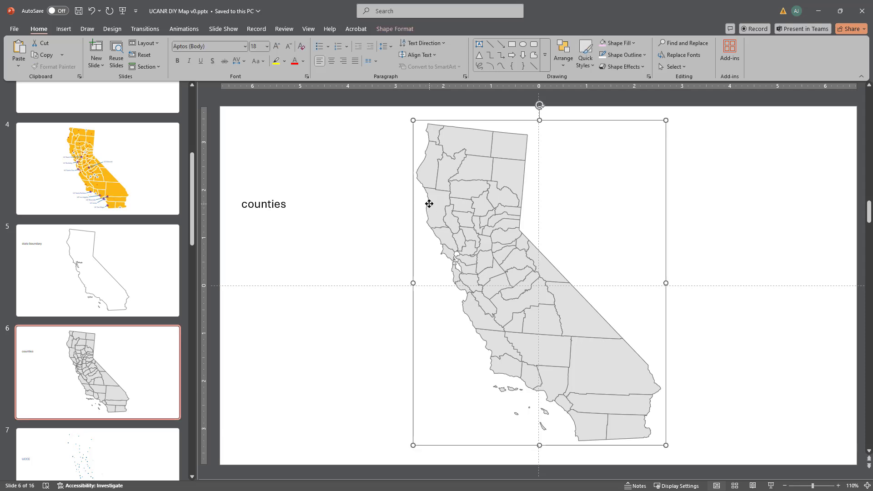
scroll(126, 260, up, 3)
click(125, 251)
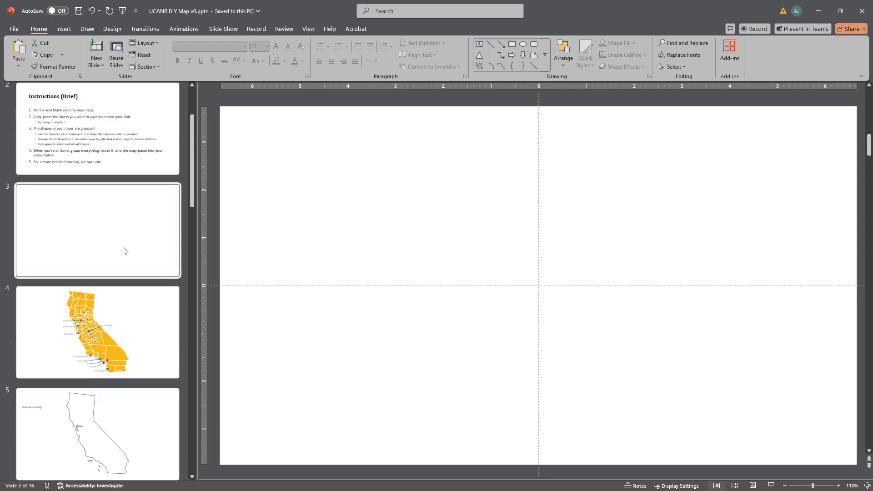
key(ctrl+v)
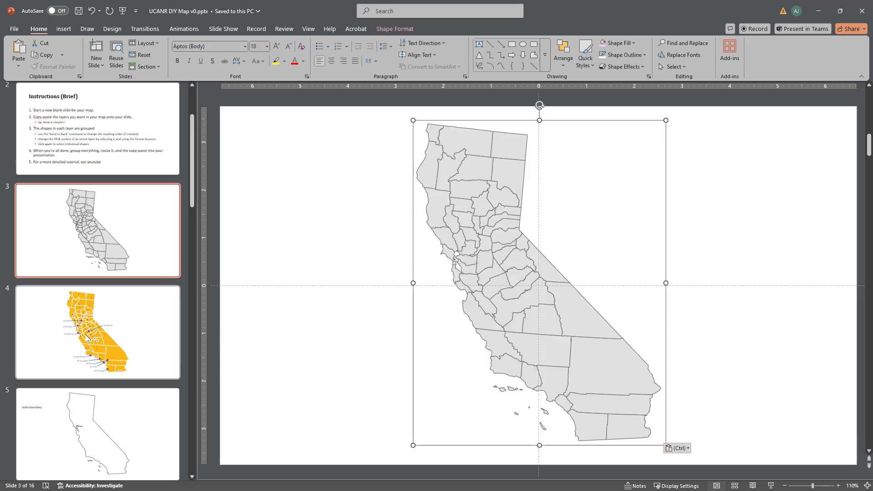
Step: Copy the grouped UCCE markers from slide 7 and paste them onto the county map on slide 3
scroll(91, 333, down, 2)
scroll(92, 335, down, 5)
click(97, 203)
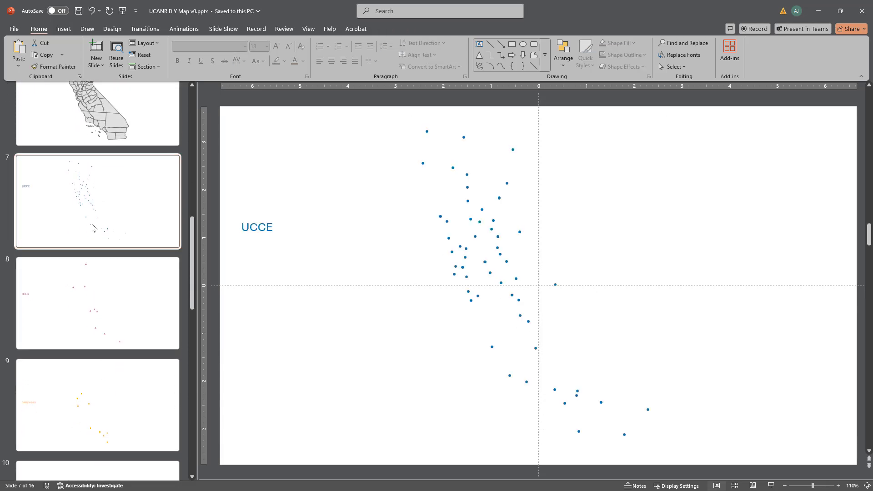
click(439, 216)
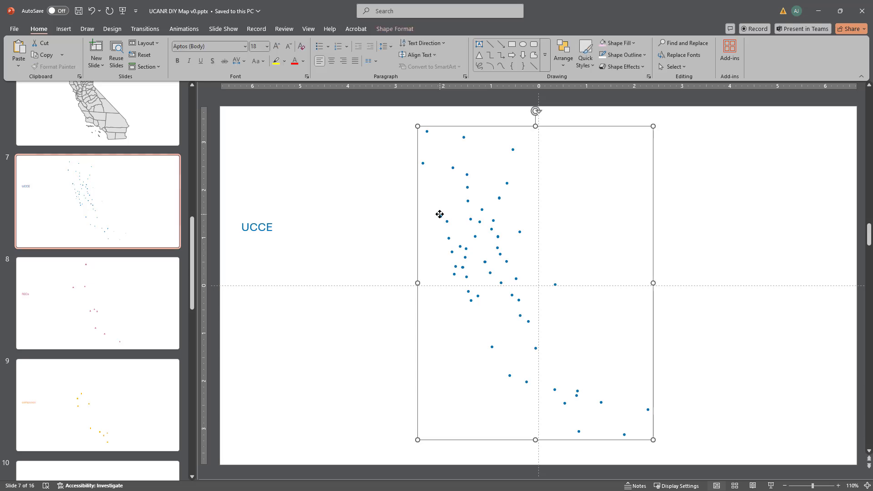
click(69, 218)
scroll(69, 218, up, 5)
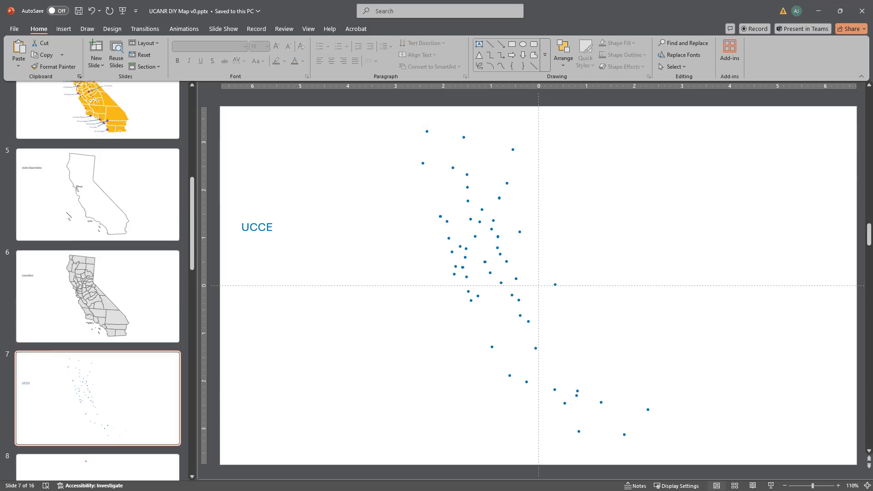
scroll(98, 275, up, 3)
click(98, 283)
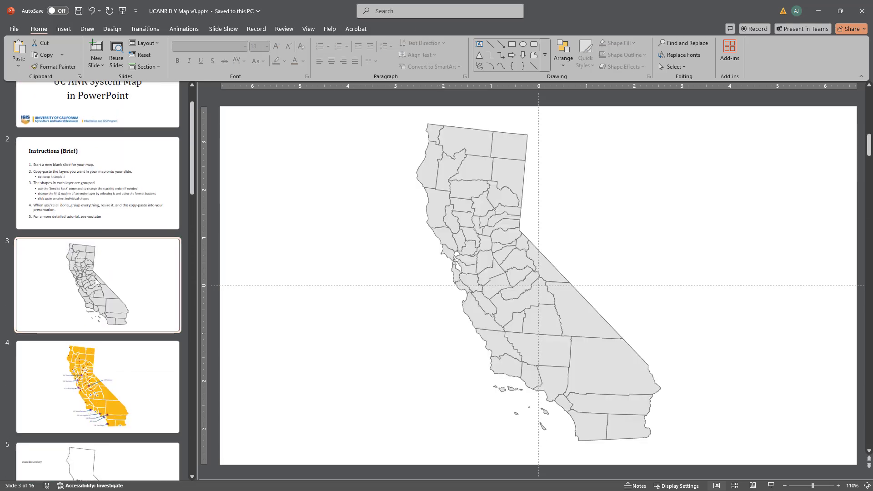
key(ctrl+v)
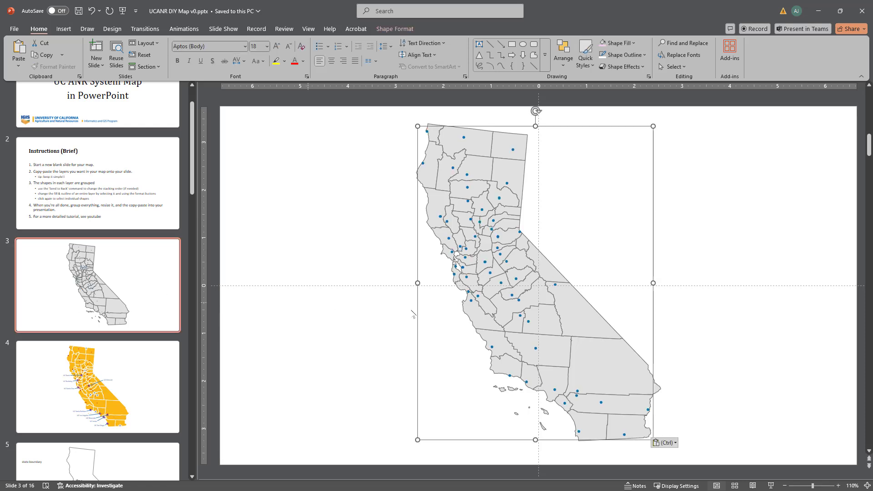
Step: Fill the four adjoining counties in the central Sierra foothills, south of the state border's bend, with the lightest pink theme tint
click(837, 485)
click(837, 486)
click(838, 486)
click(837, 485)
click(837, 486)
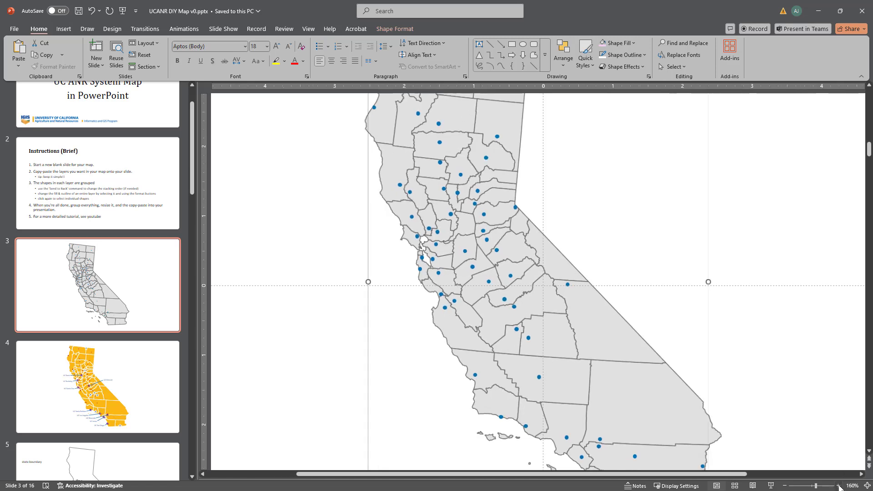
click(838, 486)
click(837, 486)
click(789, 225)
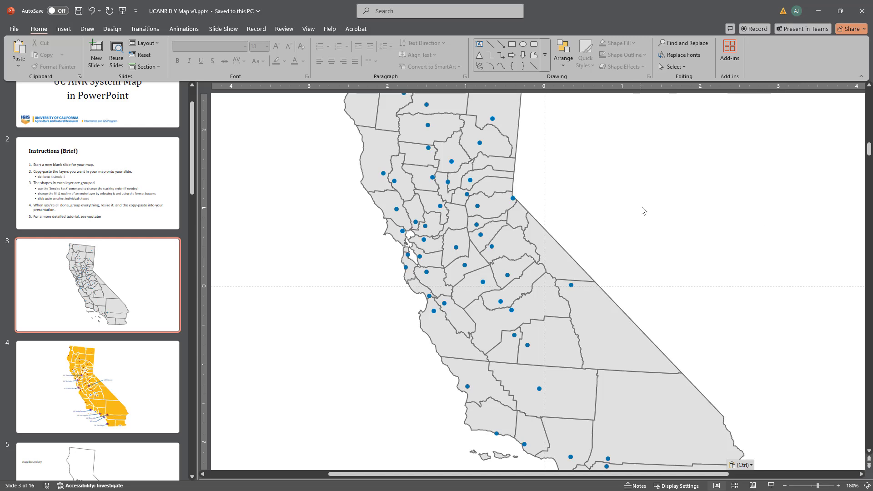
click(494, 204)
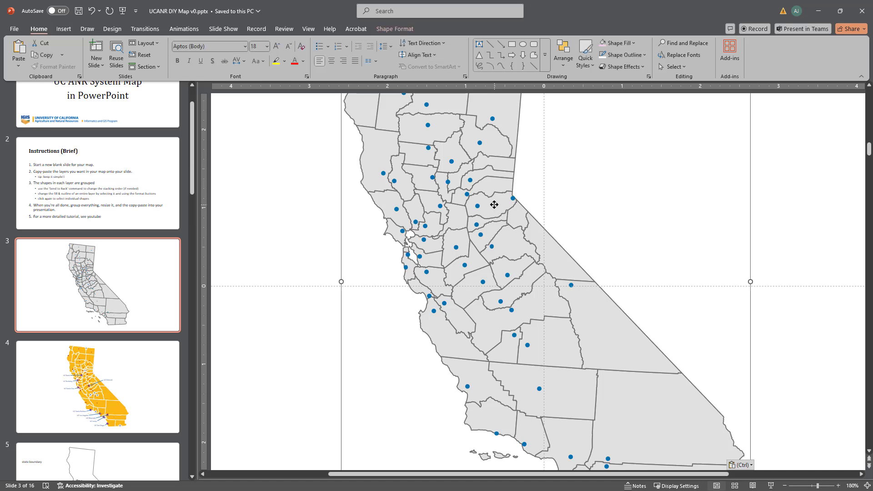
click(494, 204)
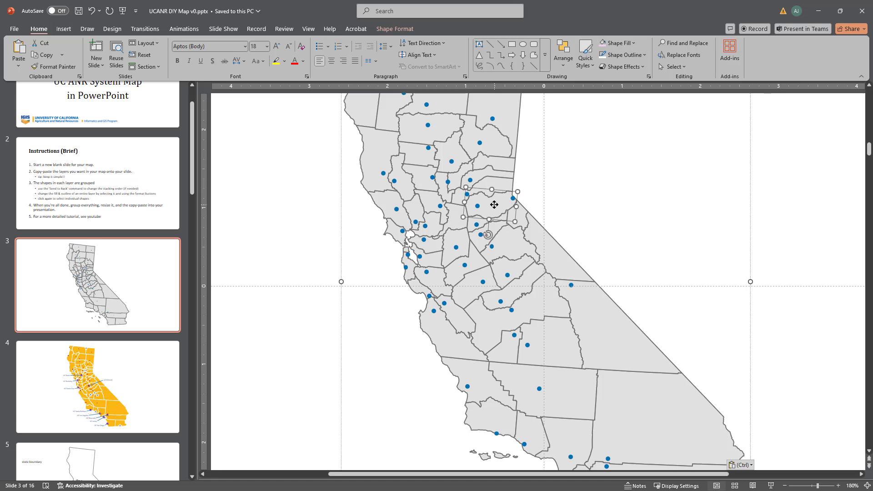
shift+click(472, 224)
shift+click(476, 240)
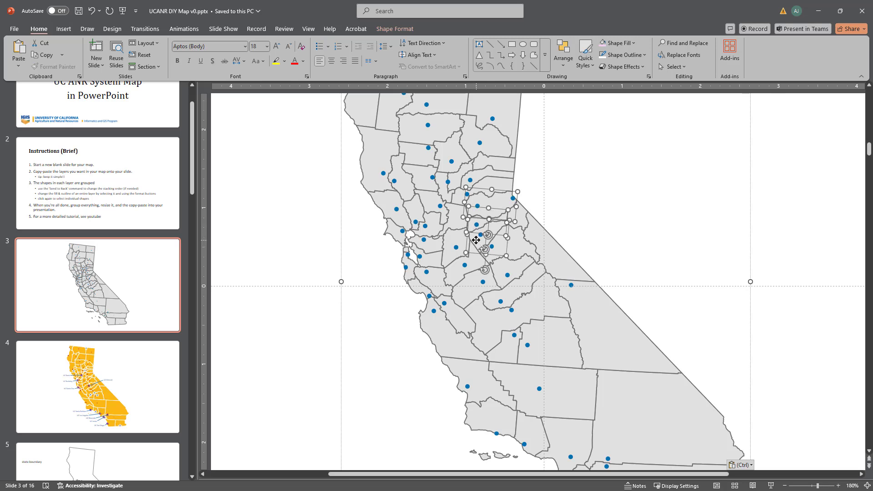
shift+click(518, 247)
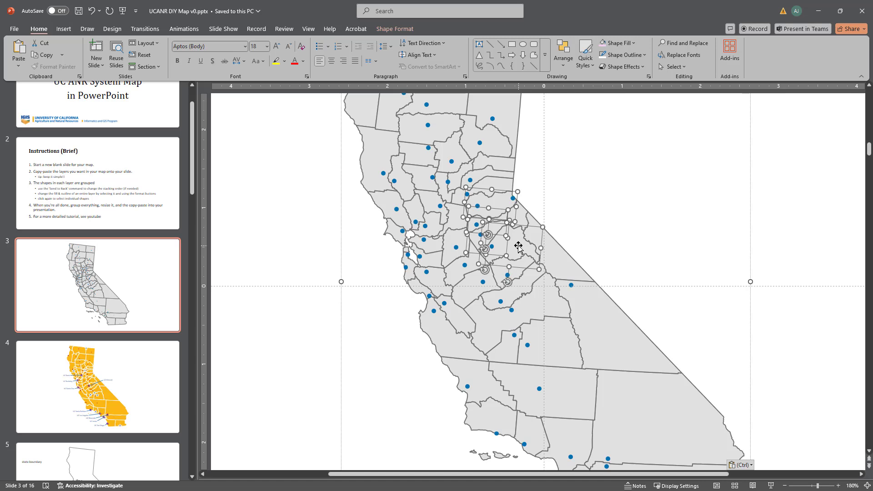
click(634, 44)
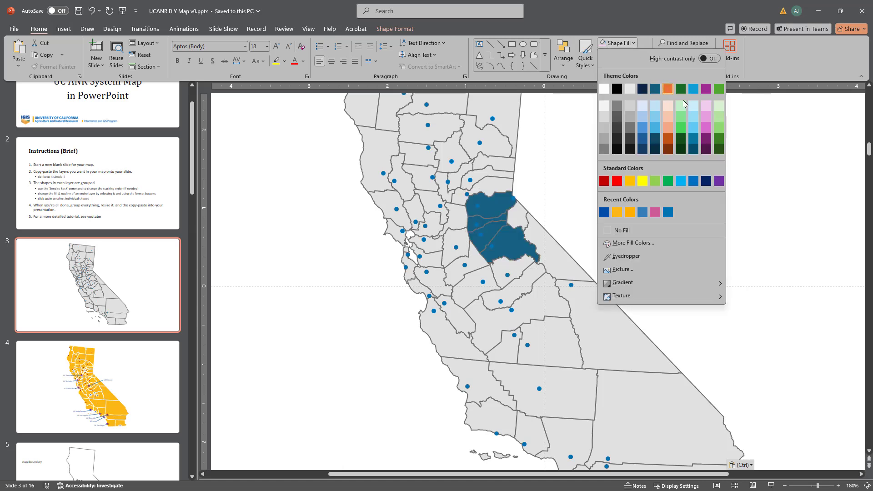
click(706, 106)
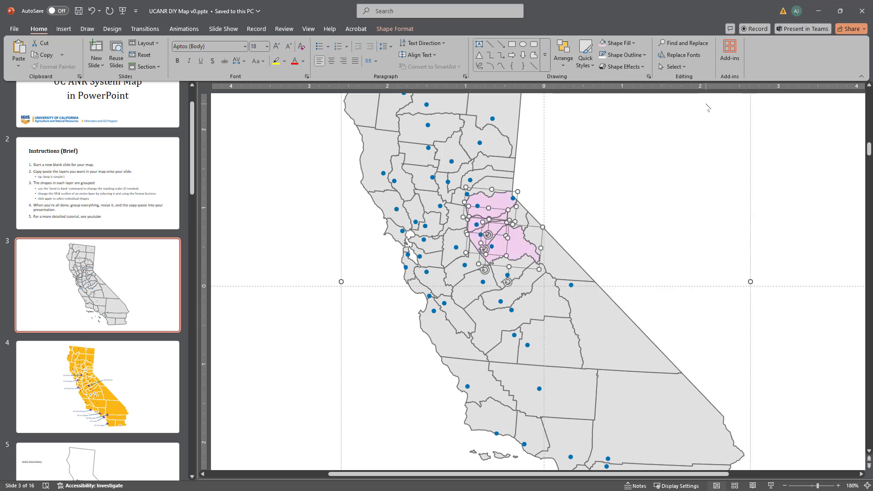
click(650, 166)
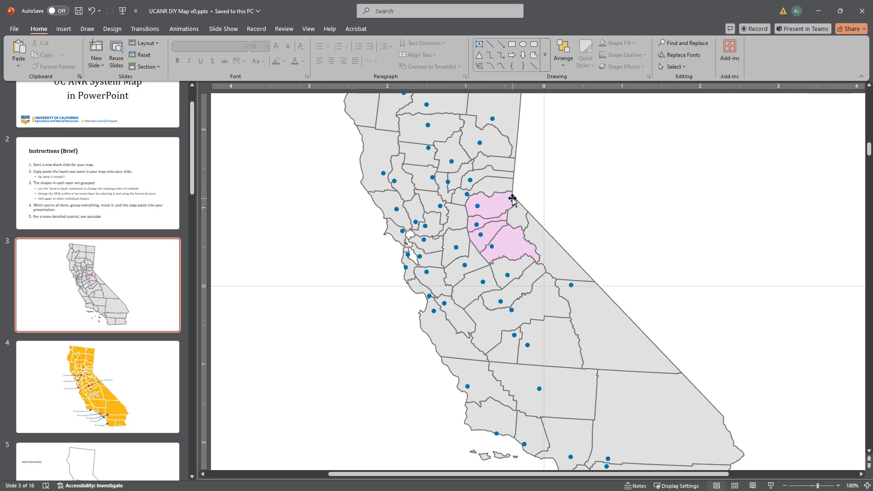
Step: Ungroup the UCCE markers on the county map
click(512, 199)
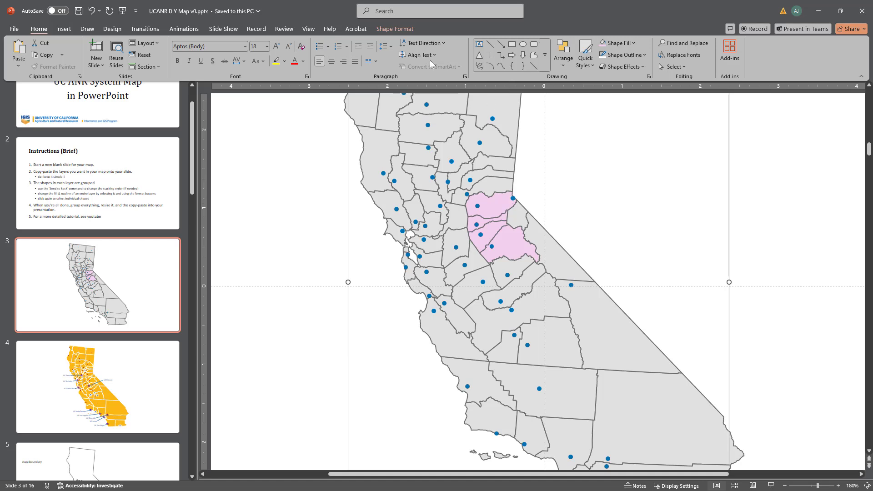
click(562, 57)
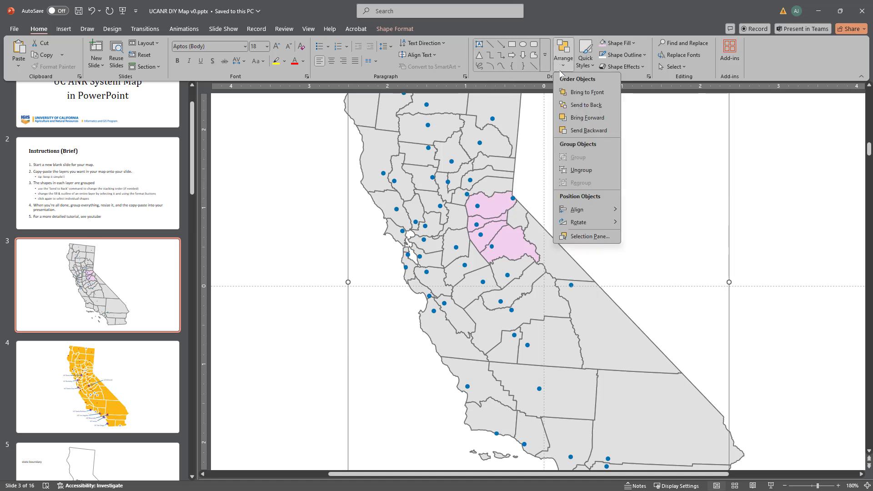
click(576, 170)
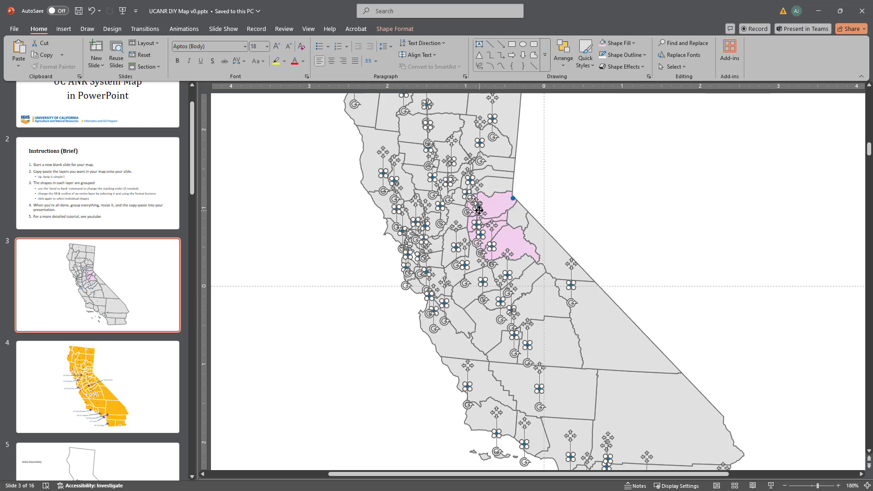
Step: Group all UCCE markers except the four in the pink counties and the one at the state border's bend
shift+click(480, 236)
shift+click(491, 246)
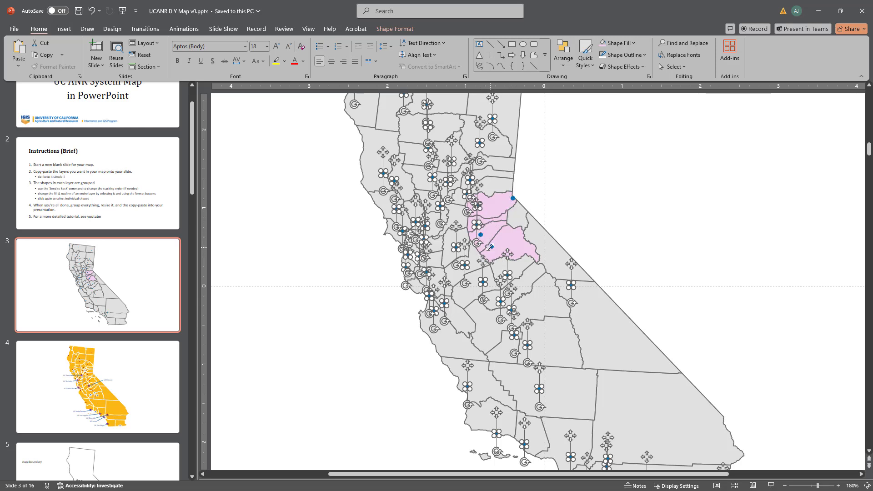
shift+click(477, 221)
shift+click(476, 207)
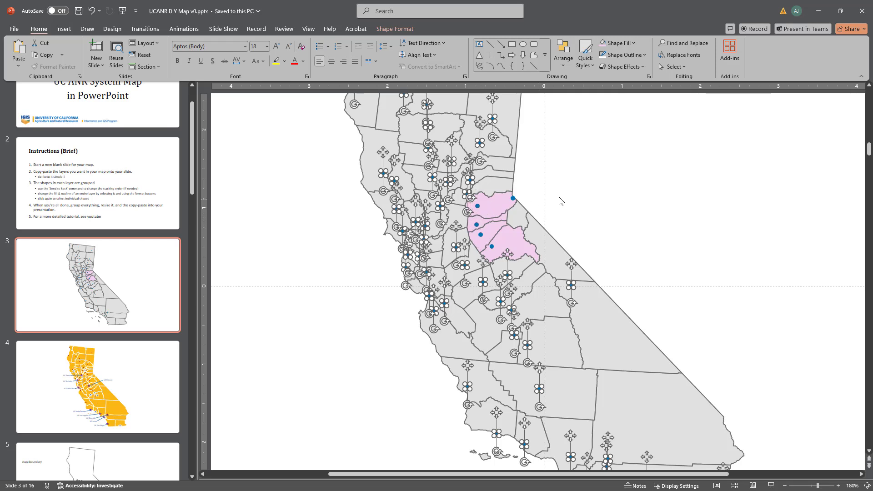
click(564, 67)
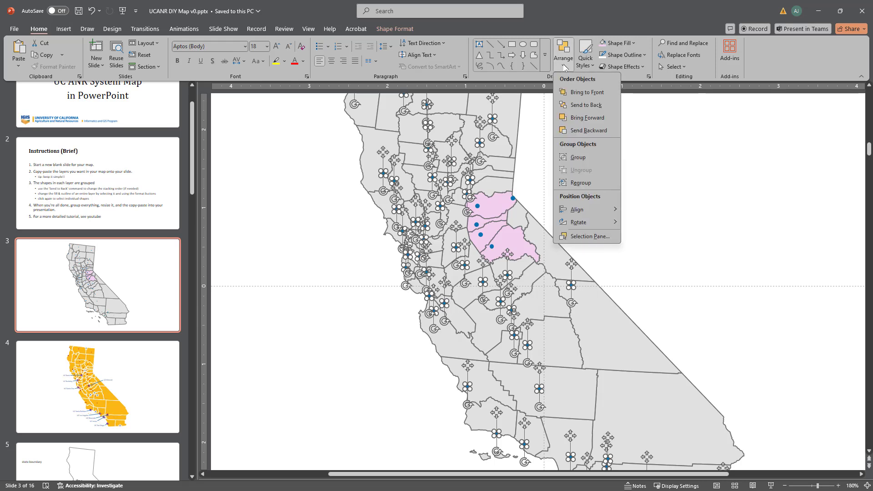
click(577, 158)
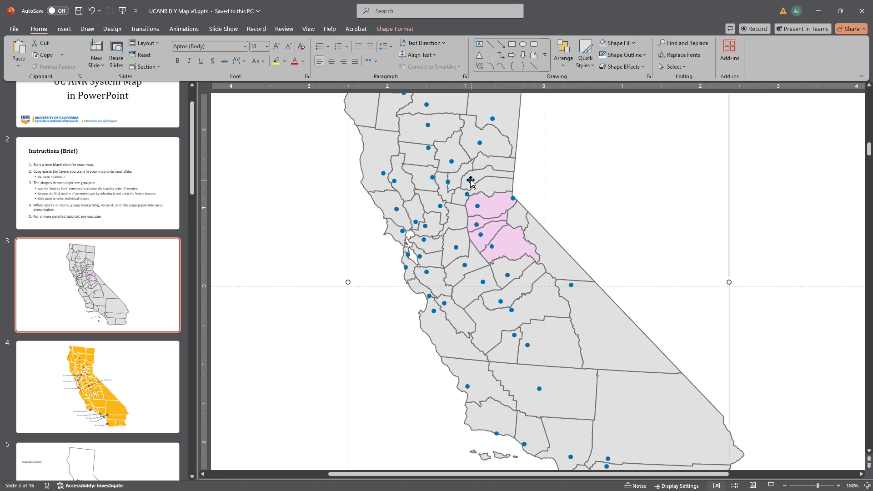
Step: Fill the large group of UCCE markers outside the pink counties with White, Background 1, Darker 35%, keeping it in place
drag(466, 181, 315, 223)
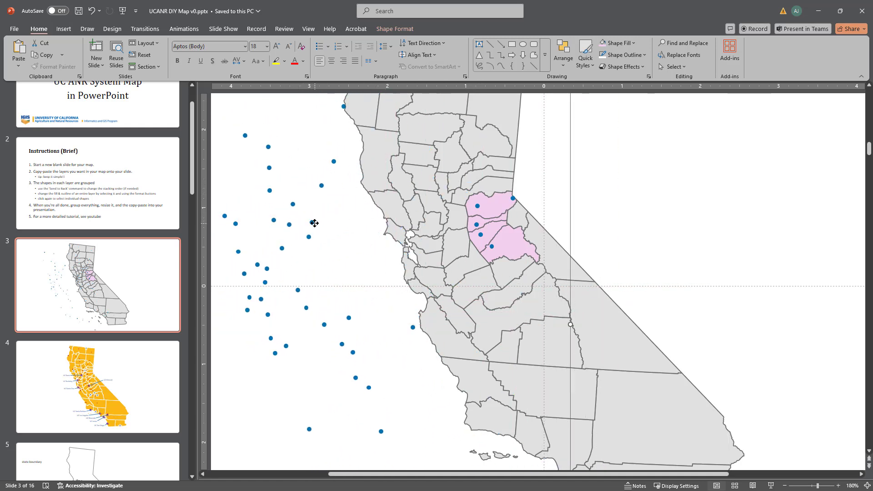
key(ctrl+z)
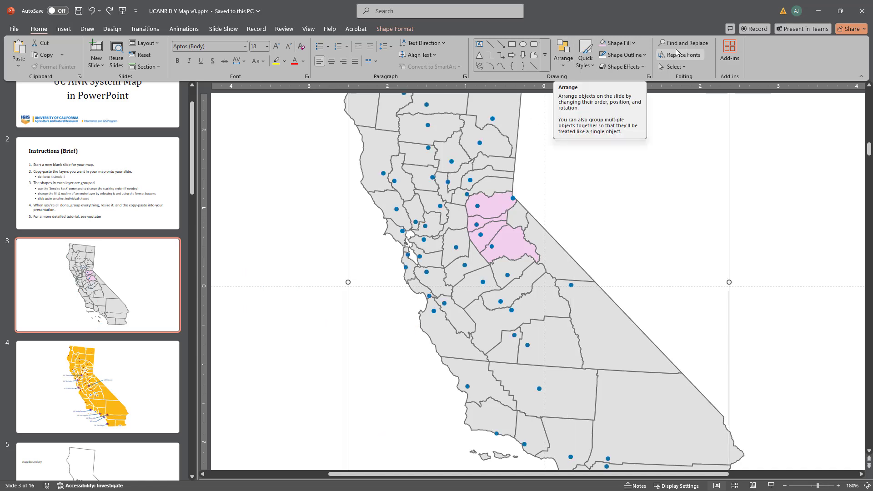
click(634, 43)
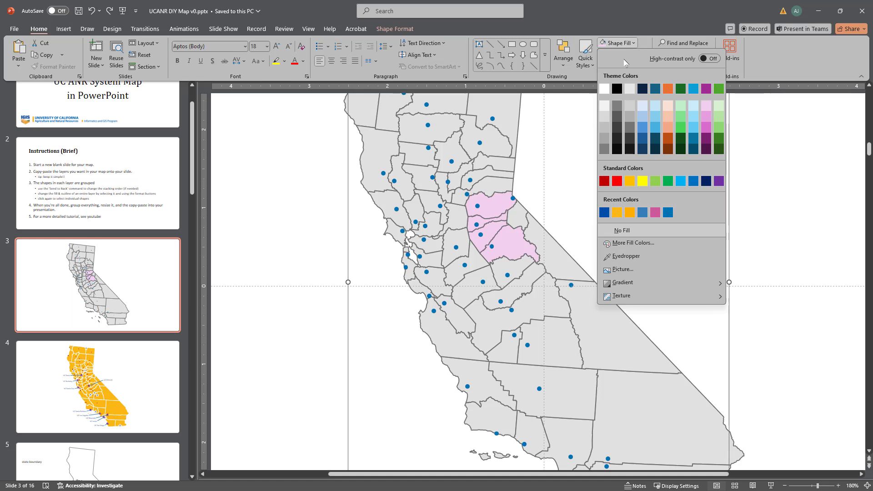
click(603, 142)
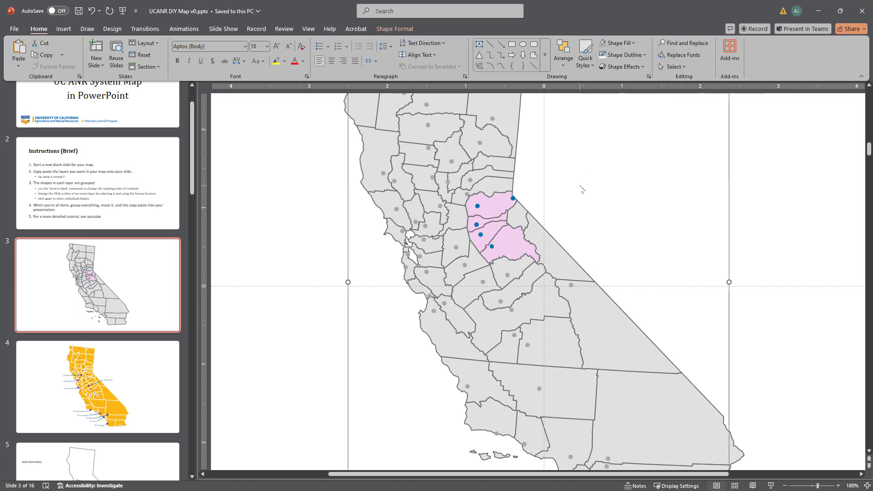
Step: Group the five remaining blue UCCE markers in and beside the pink counties
click(514, 198)
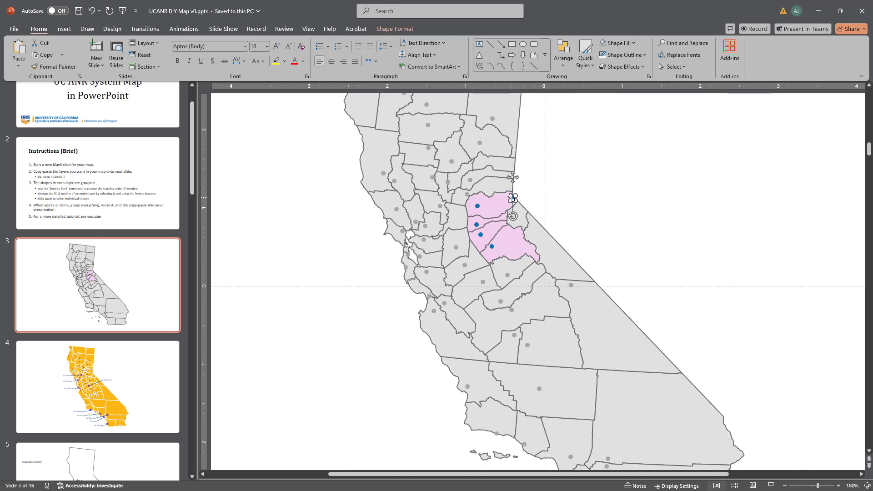
shift+click(477, 206)
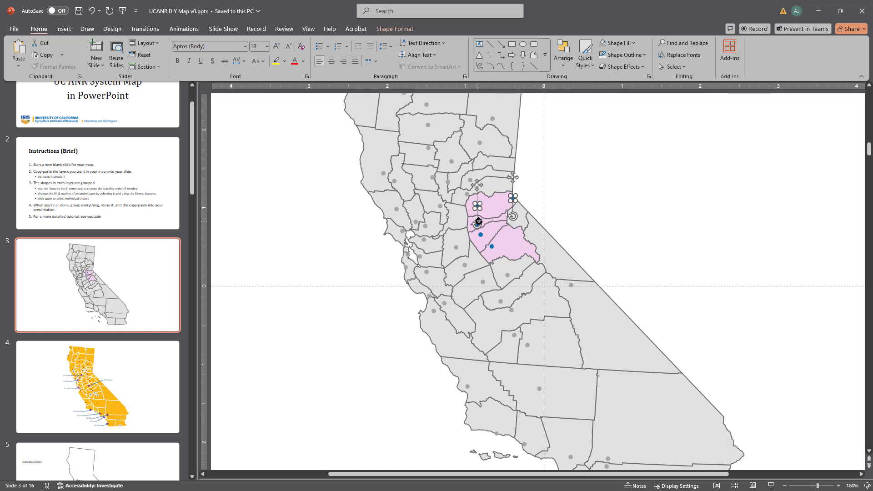
shift+click(492, 246)
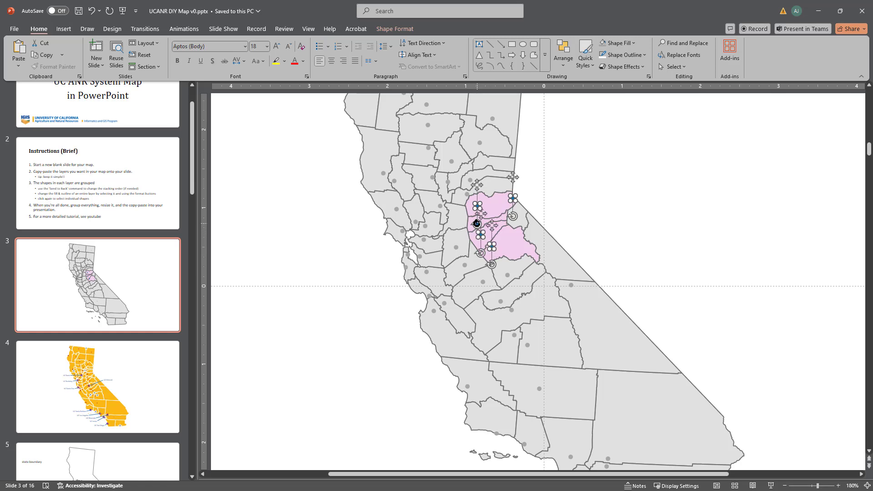
shift+click(476, 224)
shift+click(476, 224)
shift+click(477, 205)
ctrl+scroll(488, 220, up, 5)
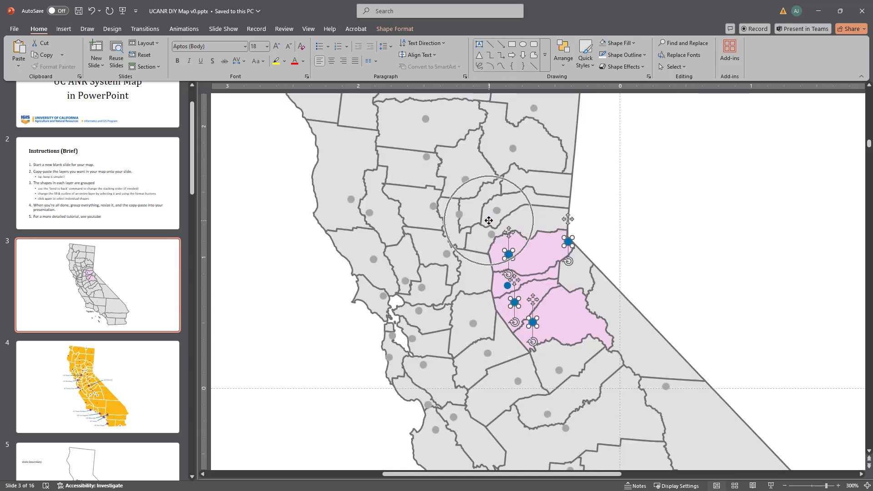
shift+click(506, 285)
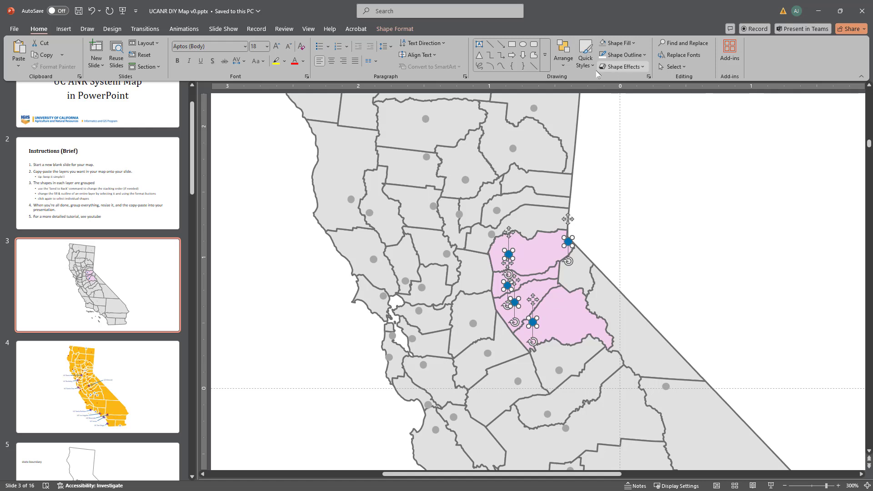
click(562, 53)
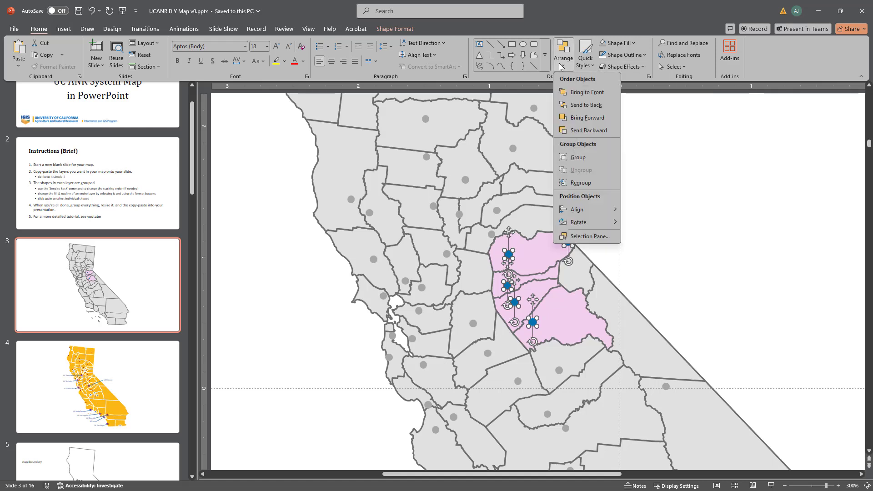
click(578, 157)
Step: Fill the grouped UCCE markers in and beside the pink counties with the theme's dark purple
click(633, 44)
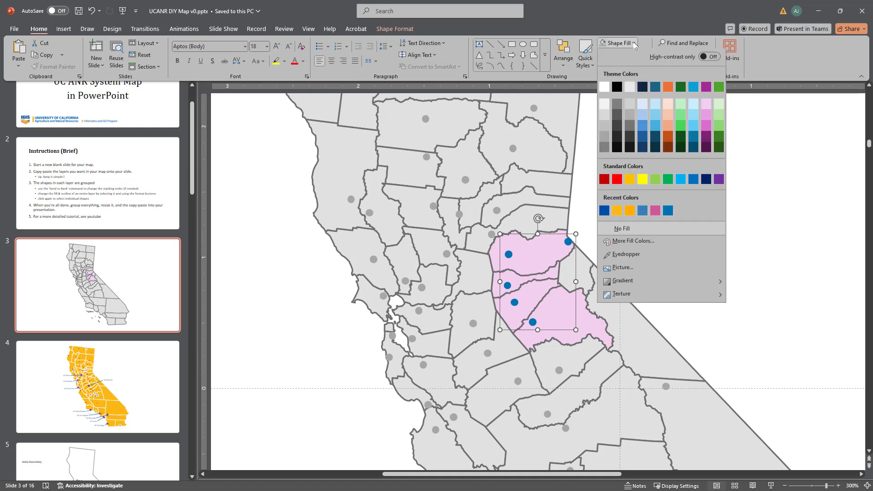
click(706, 88)
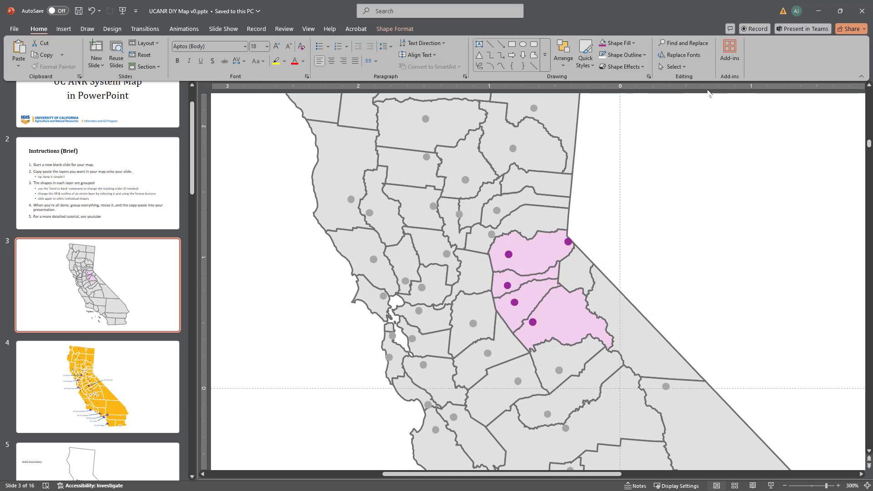
click(740, 278)
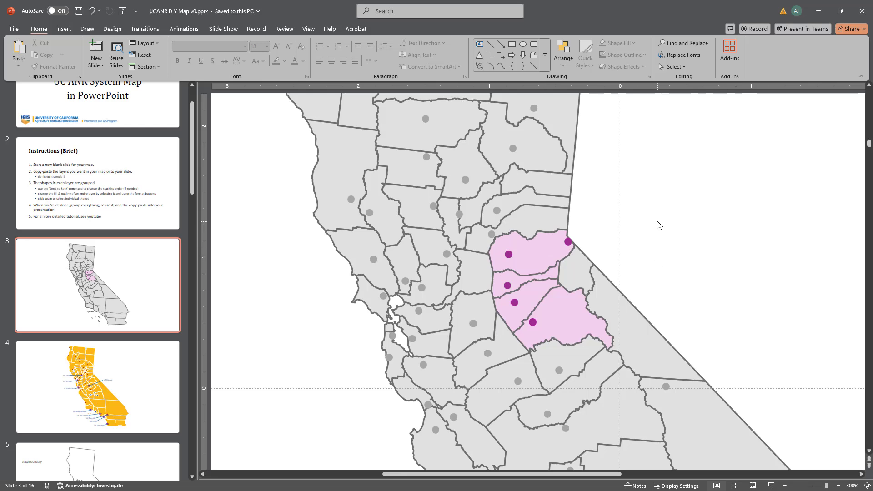
Step: Draw a line callout about 0.97" by 0.32" east of the state border, with its line ending at the northernmost pink county
click(64, 29)
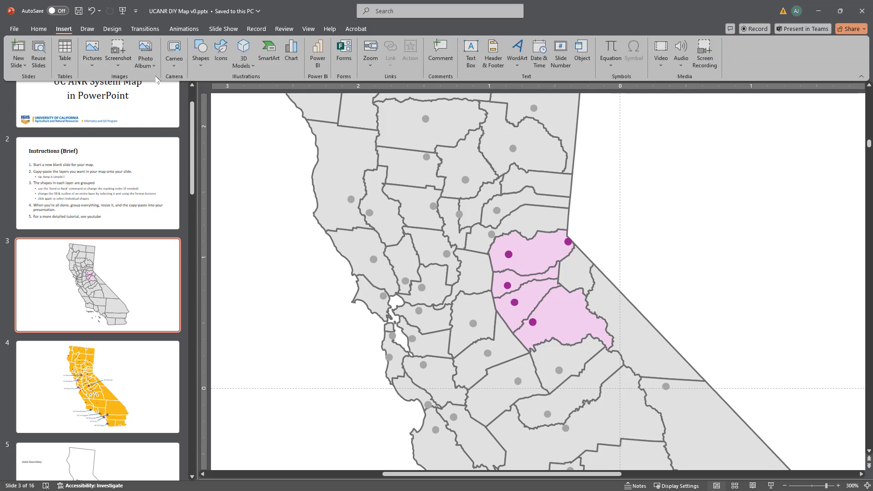
click(200, 59)
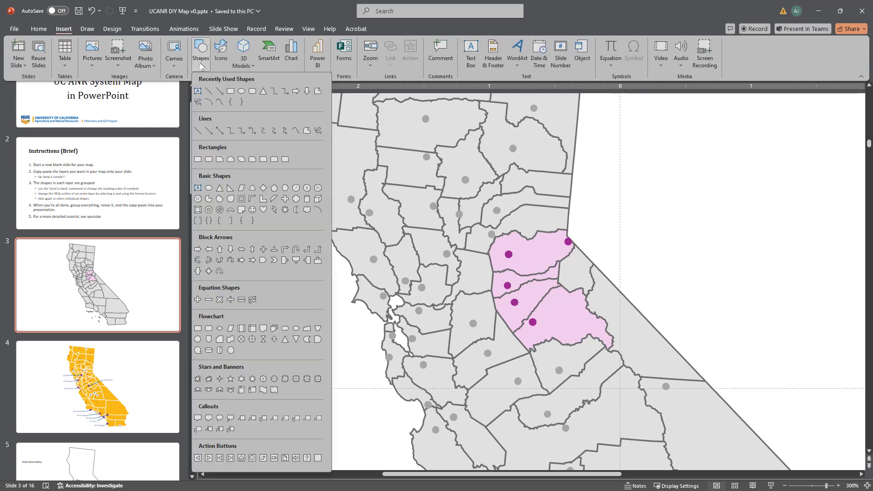
click(243, 420)
drag(564, 236, 704, 192)
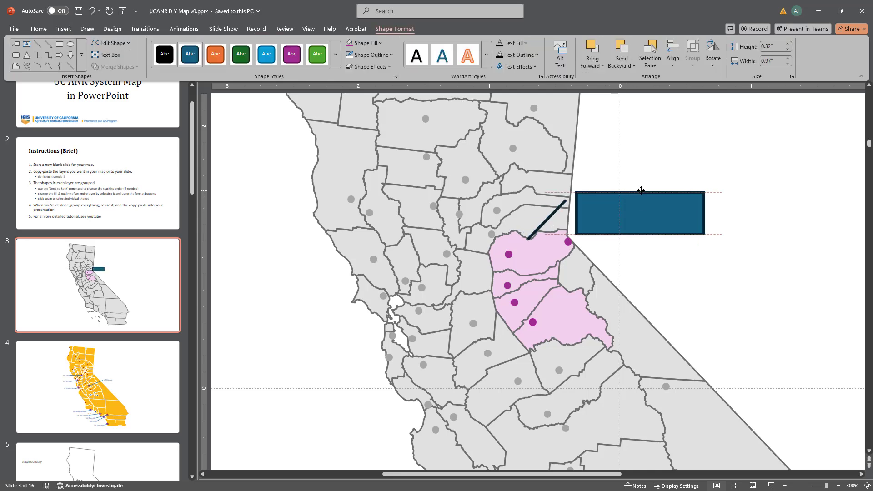
drag(641, 190, 655, 187)
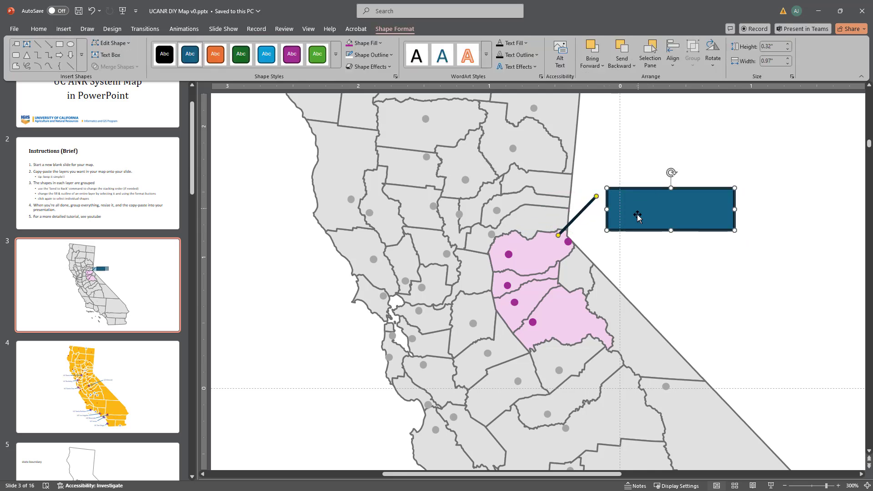
Step: Label the callout "UCCE Central Sierra"
click(637, 217)
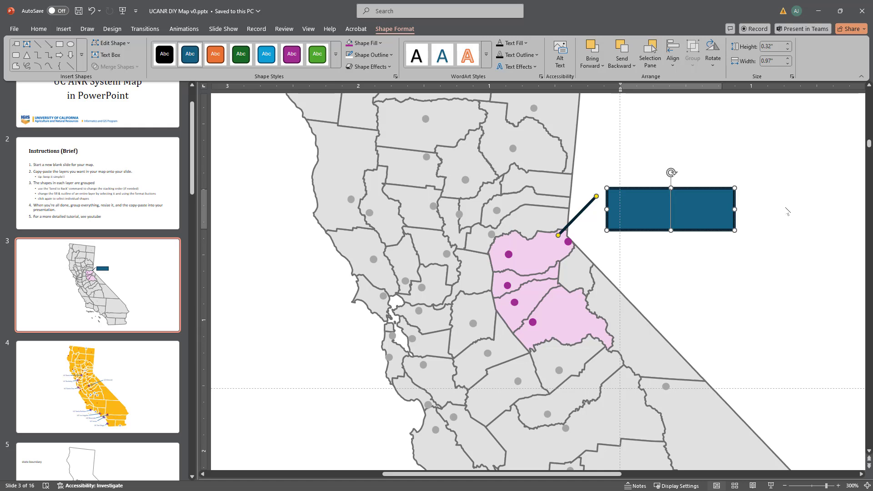
text(UCCE)
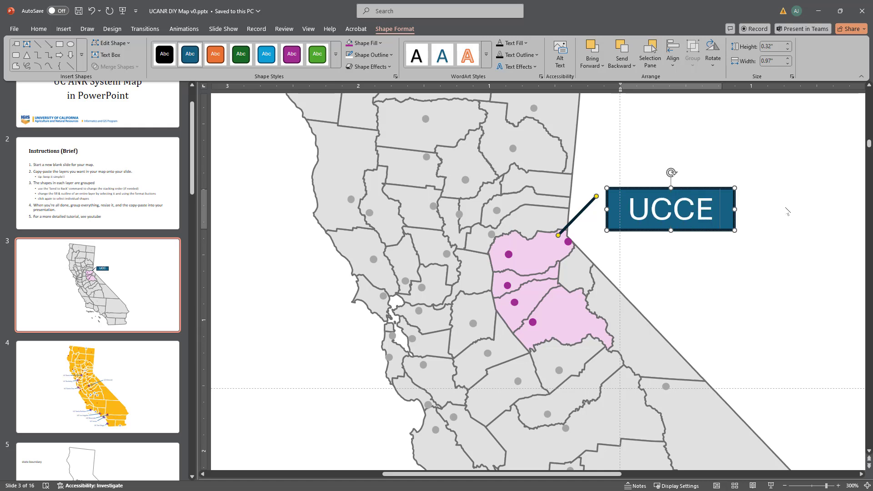
text( Centra)
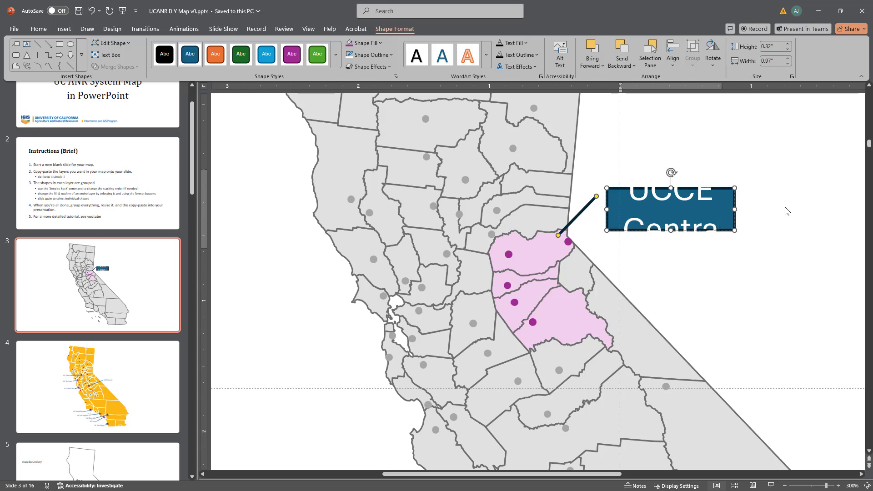
text(l Sie)
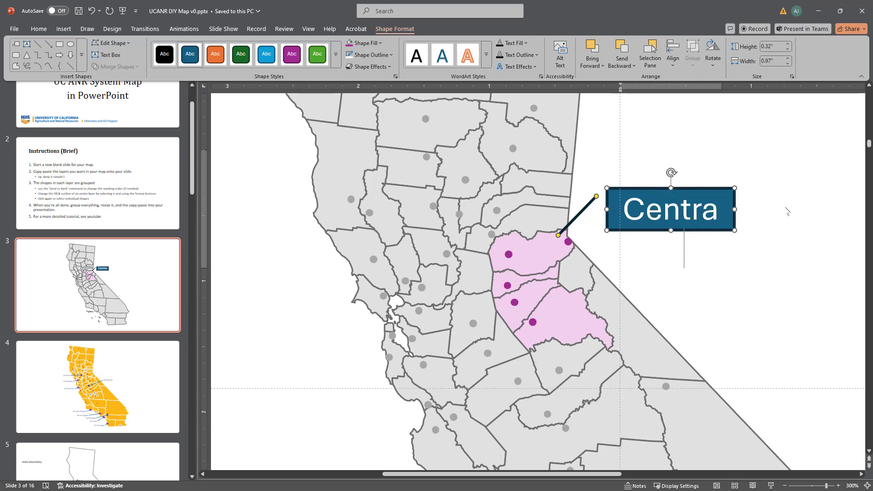
text(rra)
Step: Reduce all the callout text to 6 pt and color it the lightest purple theme shade
key(ctrl+a)
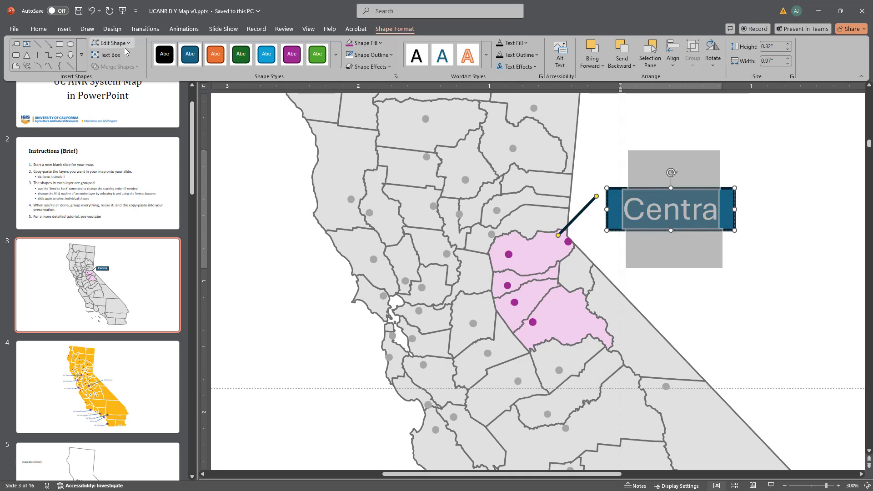
click(32, 30)
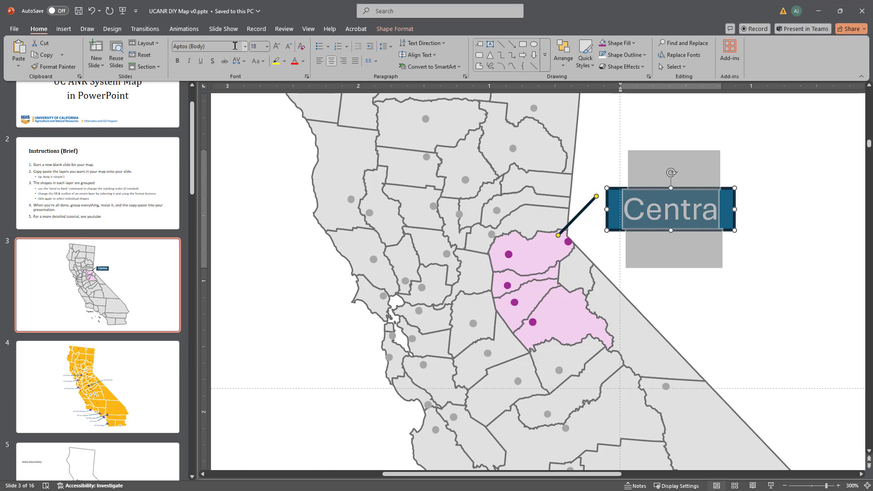
click(287, 47)
click(287, 47)
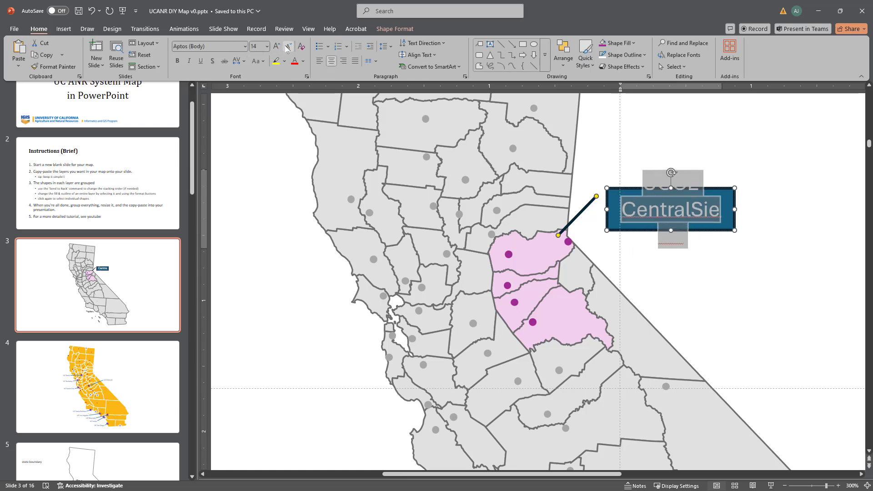
click(287, 48)
click(287, 47)
click(287, 48)
click(287, 48)
click(286, 48)
click(286, 47)
click(286, 48)
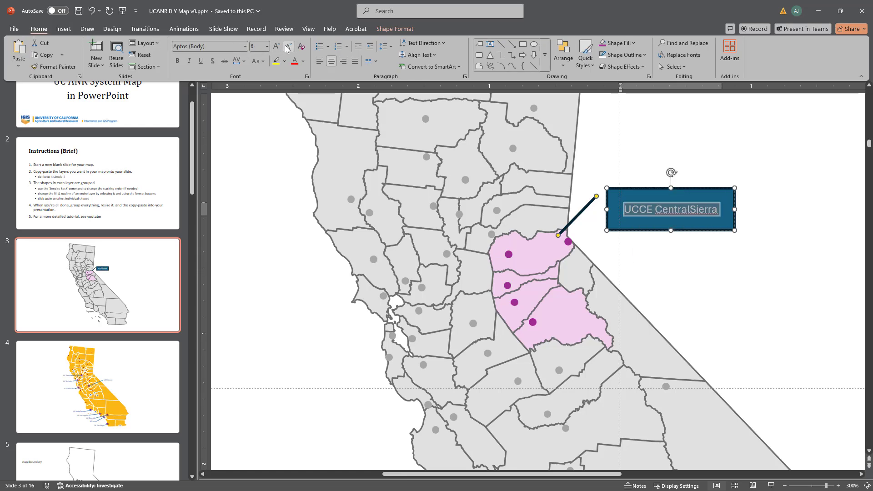
click(302, 61)
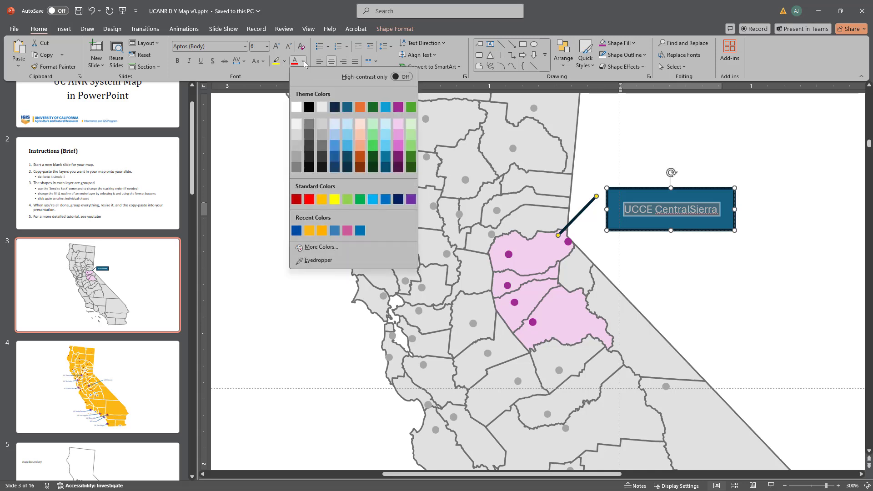
click(399, 123)
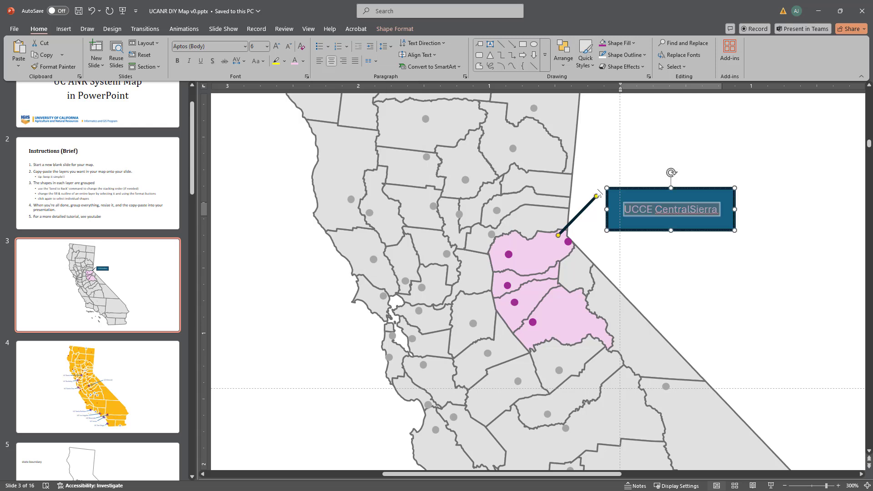
Step: Fill the callout with the markers' purple and give it a black outline
click(618, 188)
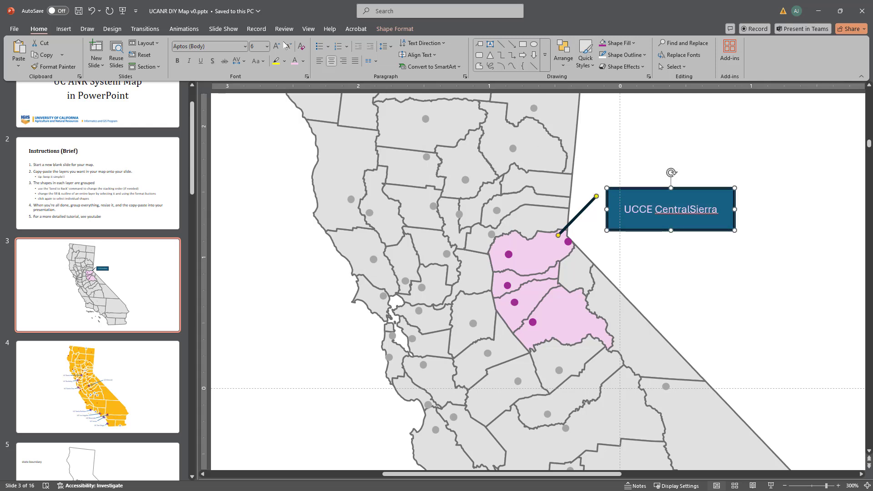
click(602, 43)
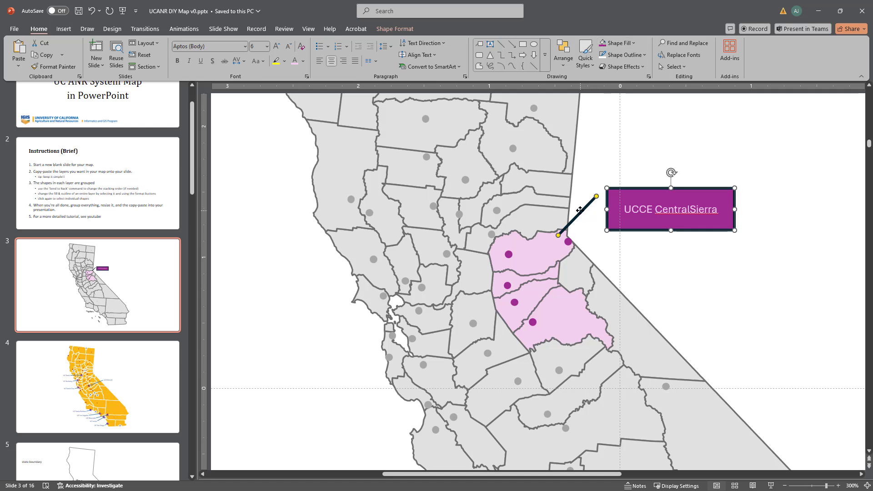
click(604, 55)
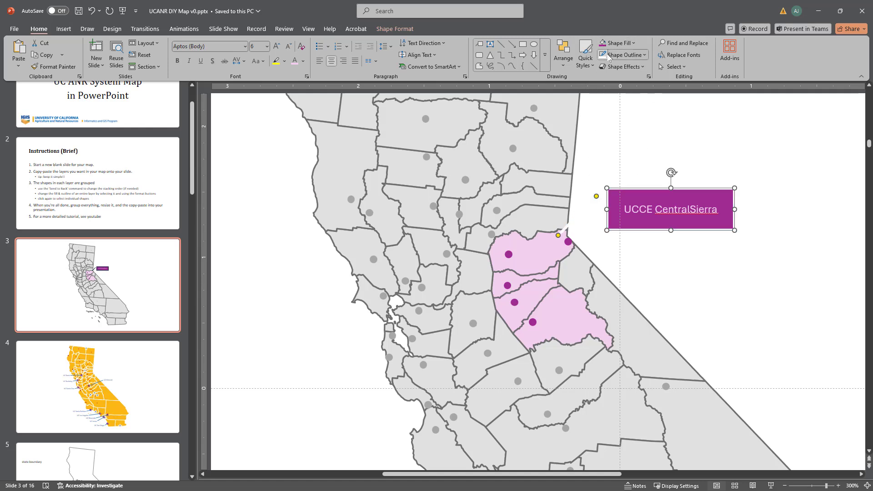
click(645, 56)
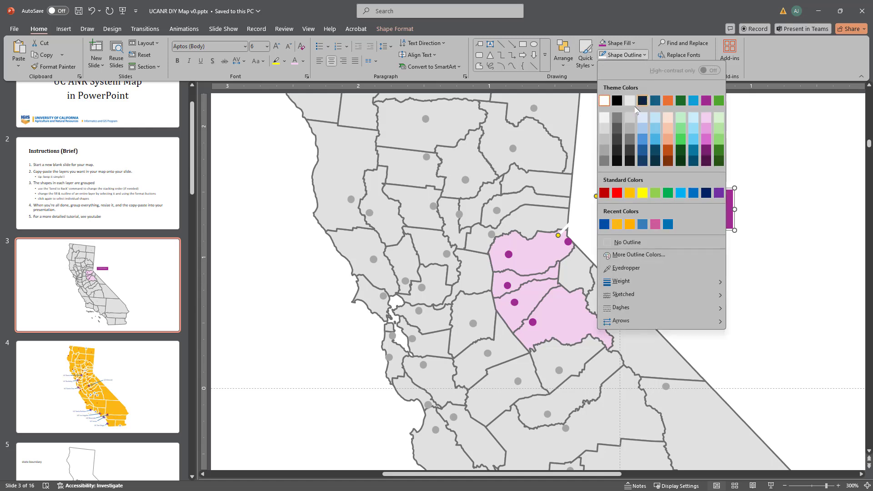
click(617, 100)
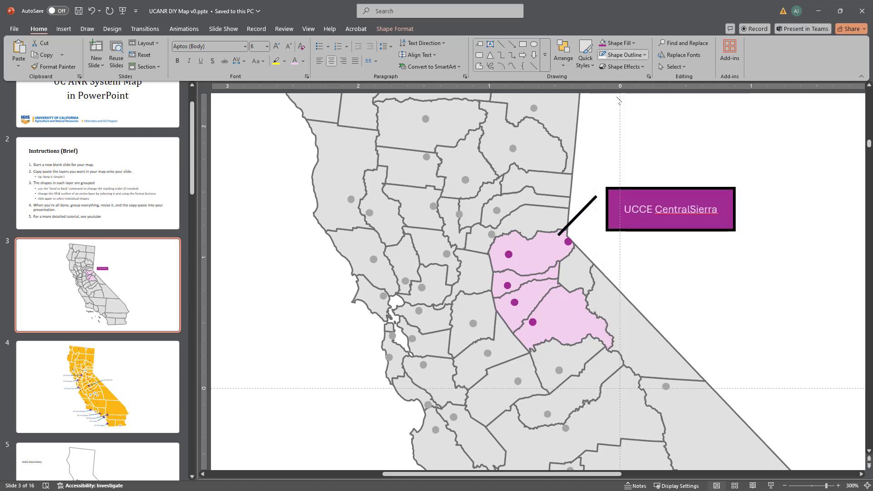
Step: Correct the spacing in the callout text to read "UCCE Central Sierra" and color the text white
click(712, 195)
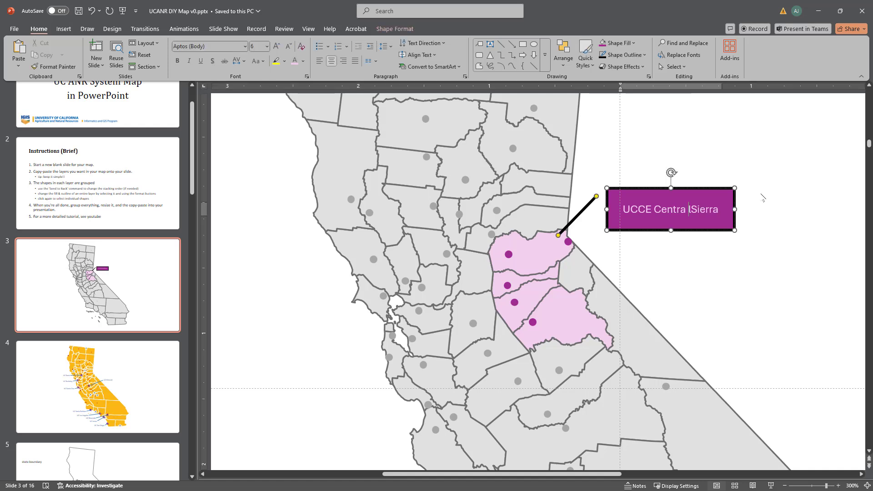
key(BackSpace)
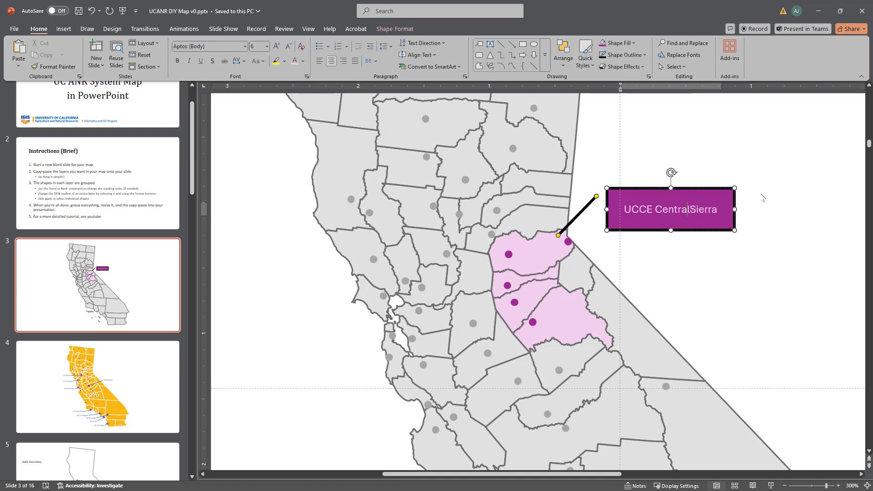
key(ctrl+a)
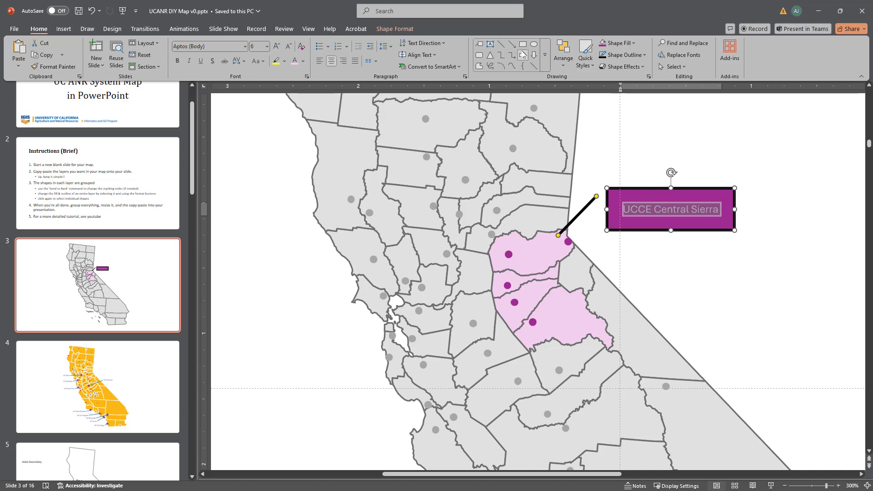
click(303, 61)
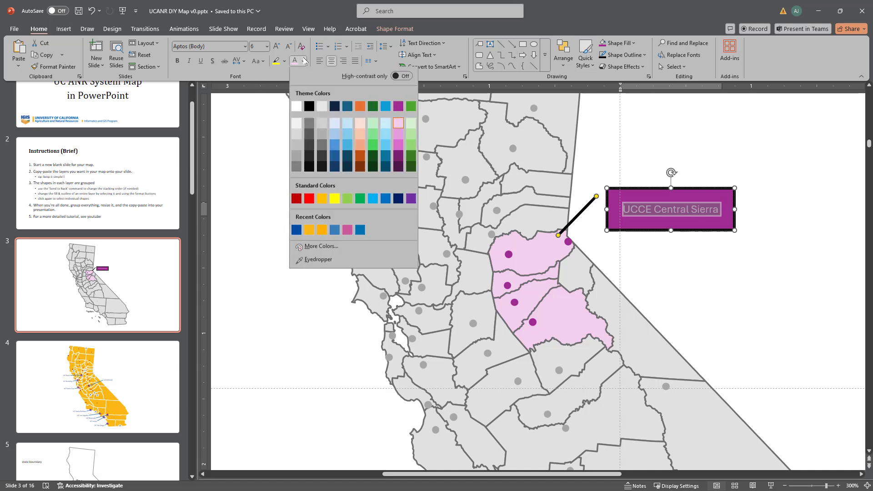
click(297, 107)
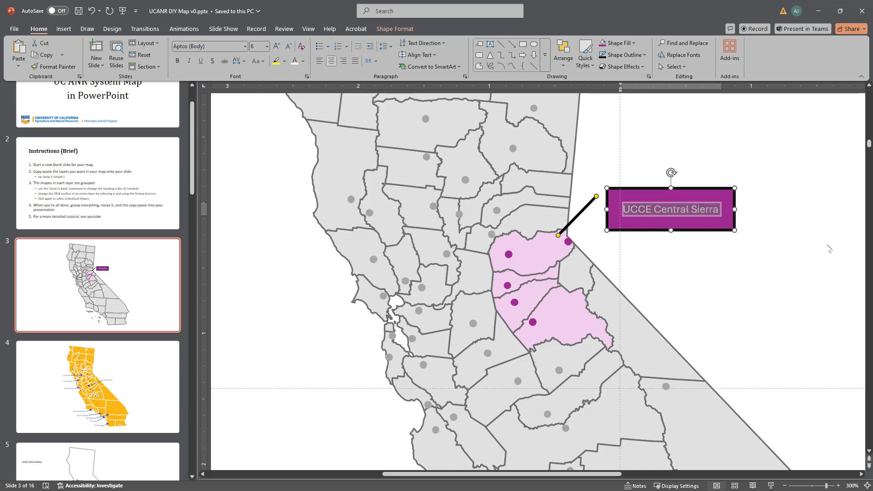
Step: Enlarge the callout text to 9 pt and widen the box eastward so the label fits on one line
key(ctrl+shift+period)
key(ctrl+shift+period)
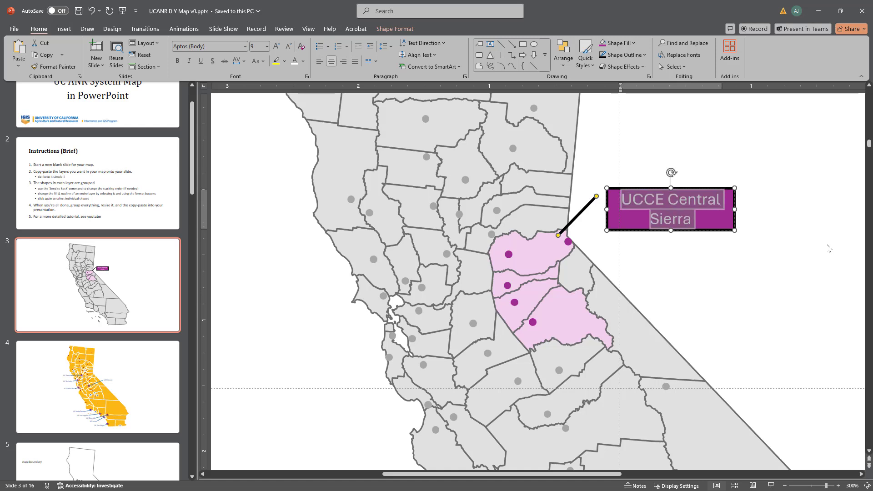
drag(732, 209, 786, 209)
ctrl+scroll(775, 294, down, 5)
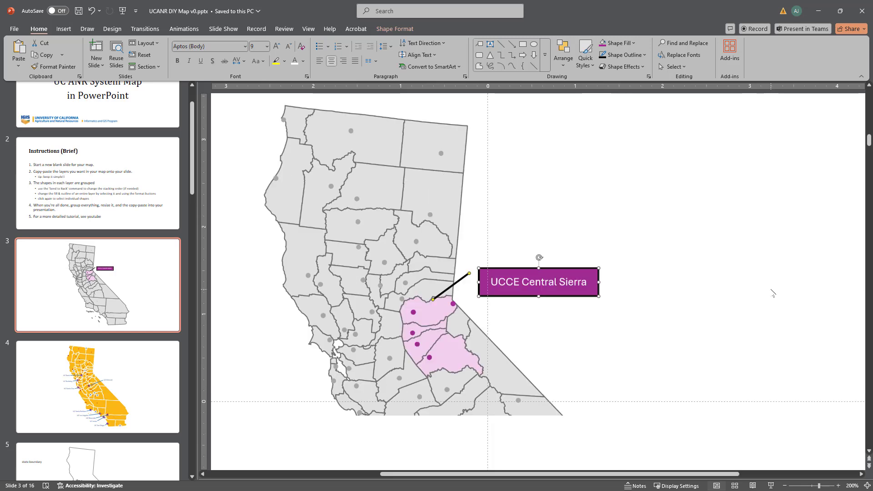
ctrl+scroll(772, 291, down, 4)
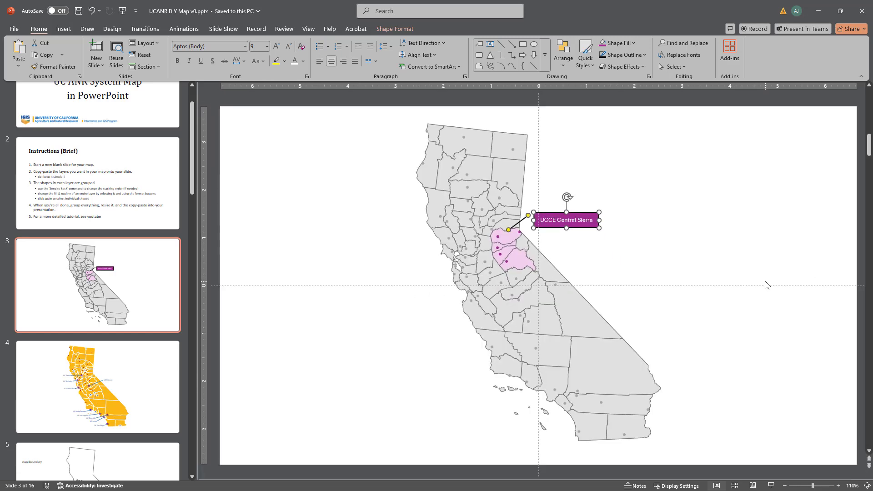
click(767, 285)
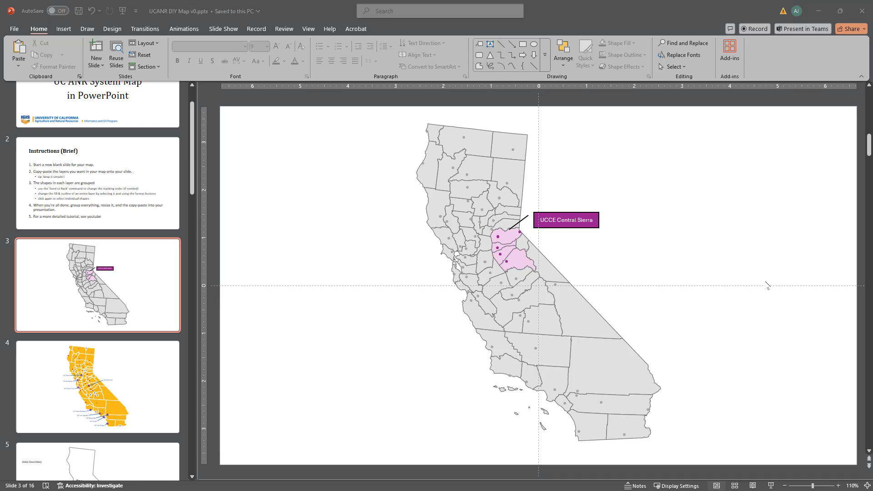
Step: Switch to the running slide show and advance to the Demo #3 slide
key(alt+Tab)
key(Right)
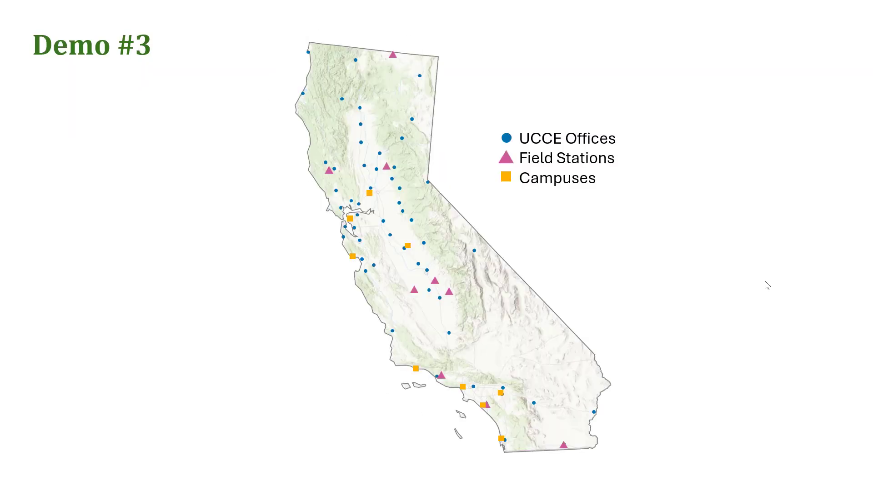